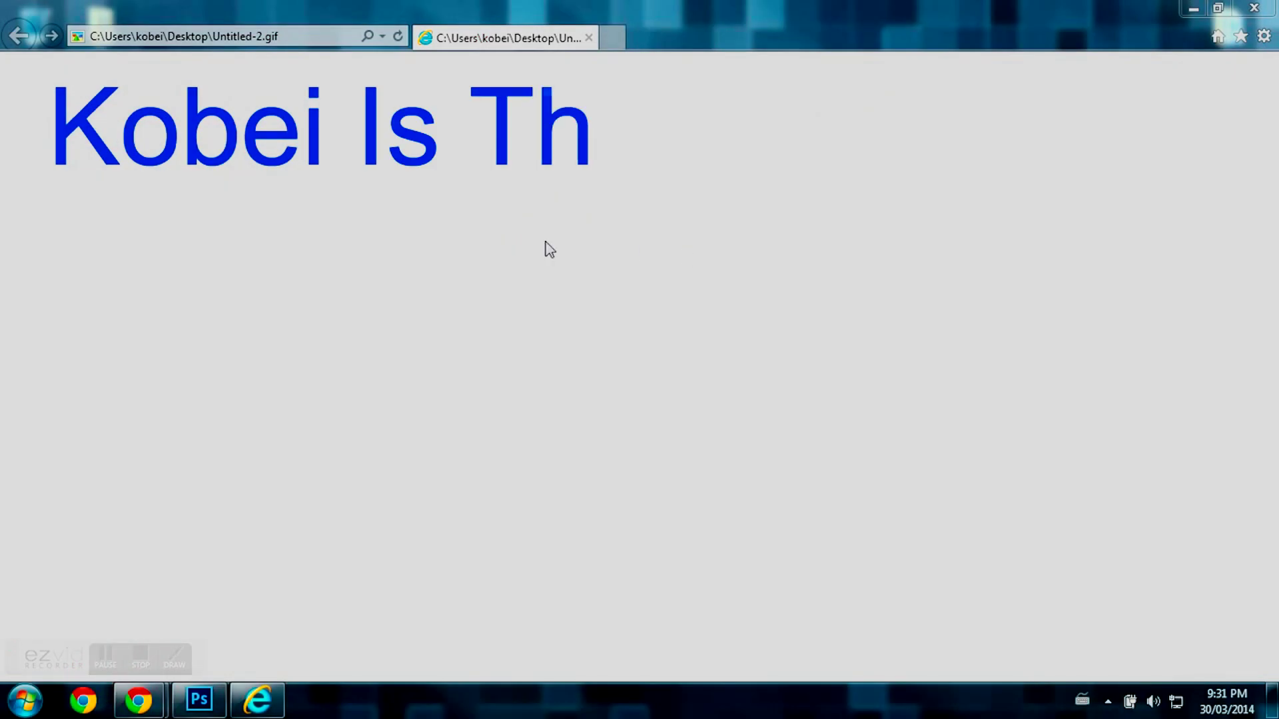
- Minimize the Internet Explorer window previewing Untitled-2.gif
{"action": "left_click", "coordinate": [1190, 10]}
- Back in Photoshop, create a new document 1000 pixels wide by 150 pixels high
{"action": "left_click", "coordinate": [200, 699]}
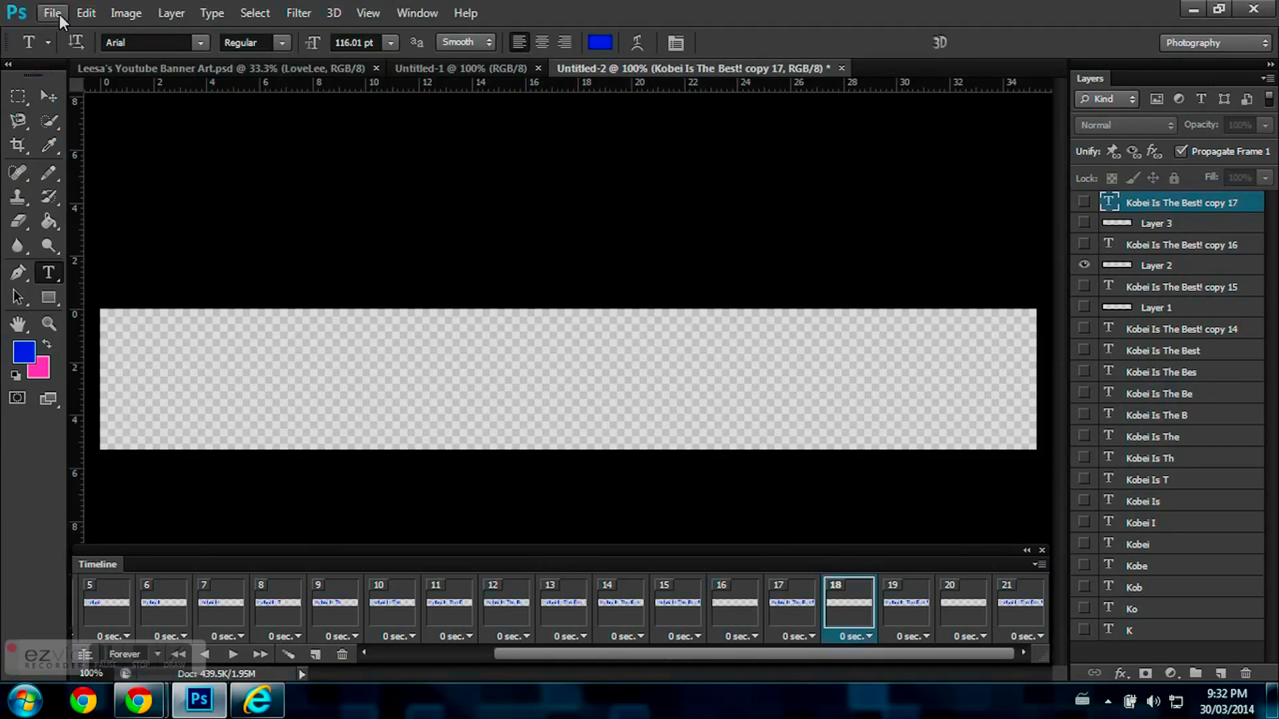
{"action": "left_click", "coordinate": [59, 14]}
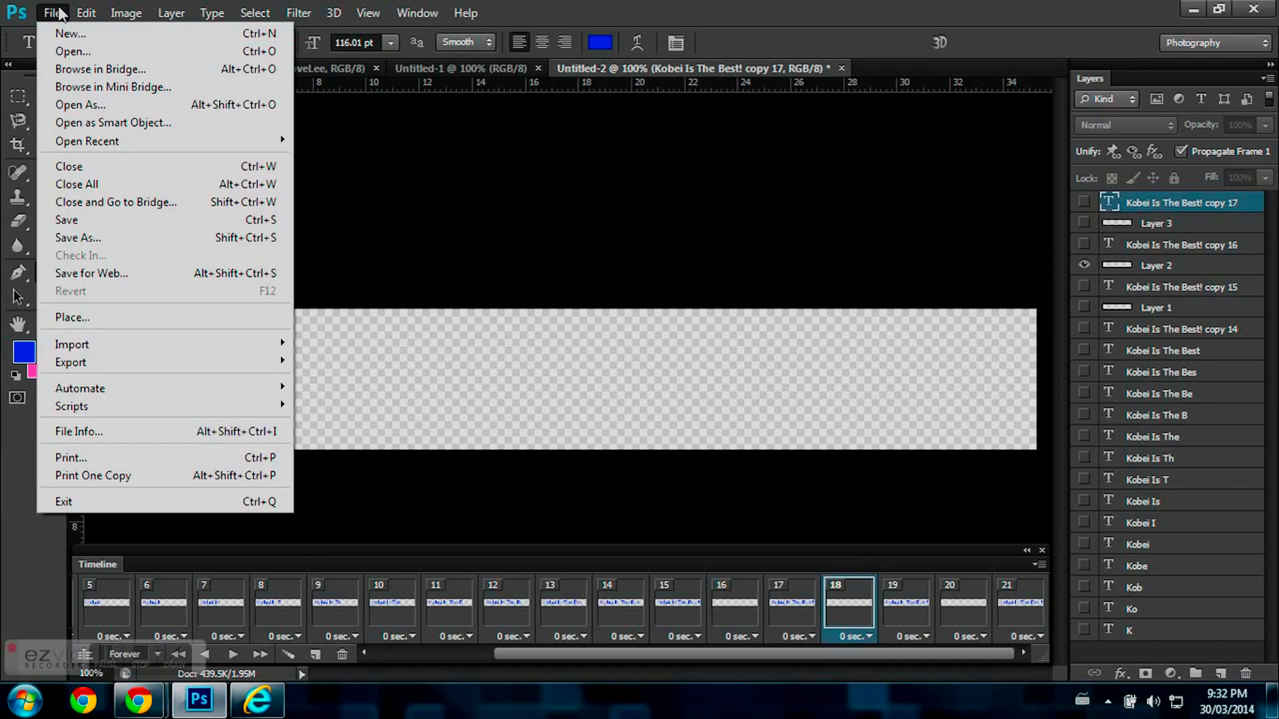
{"action": "left_click", "coordinate": [61, 34]}
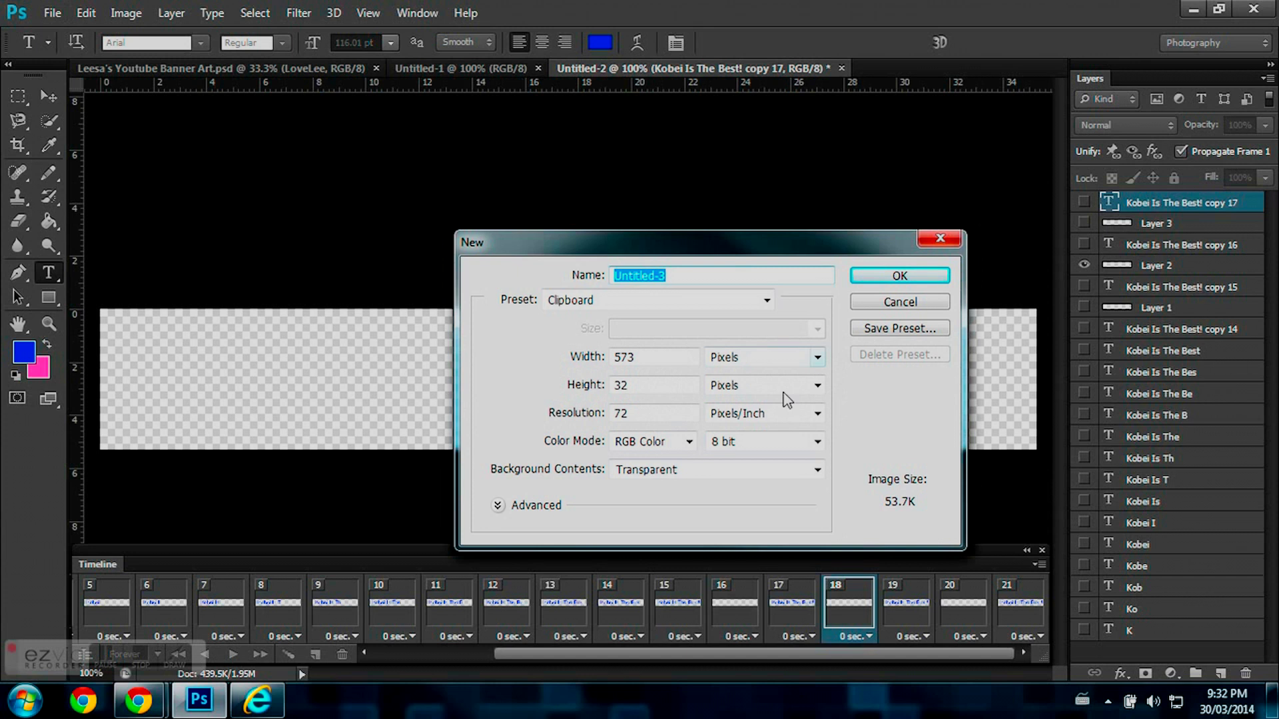
{"action": "double_click", "coordinate": [656, 360]}
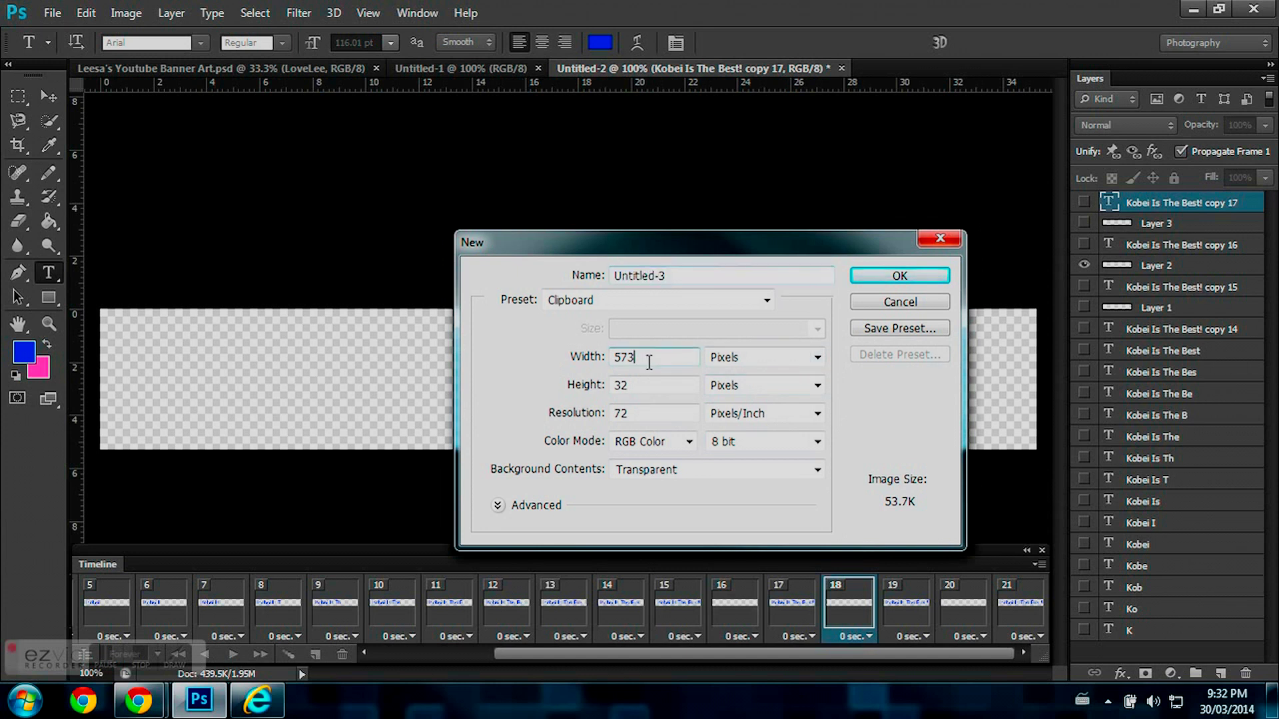
{"action": "type", "text": "1"}
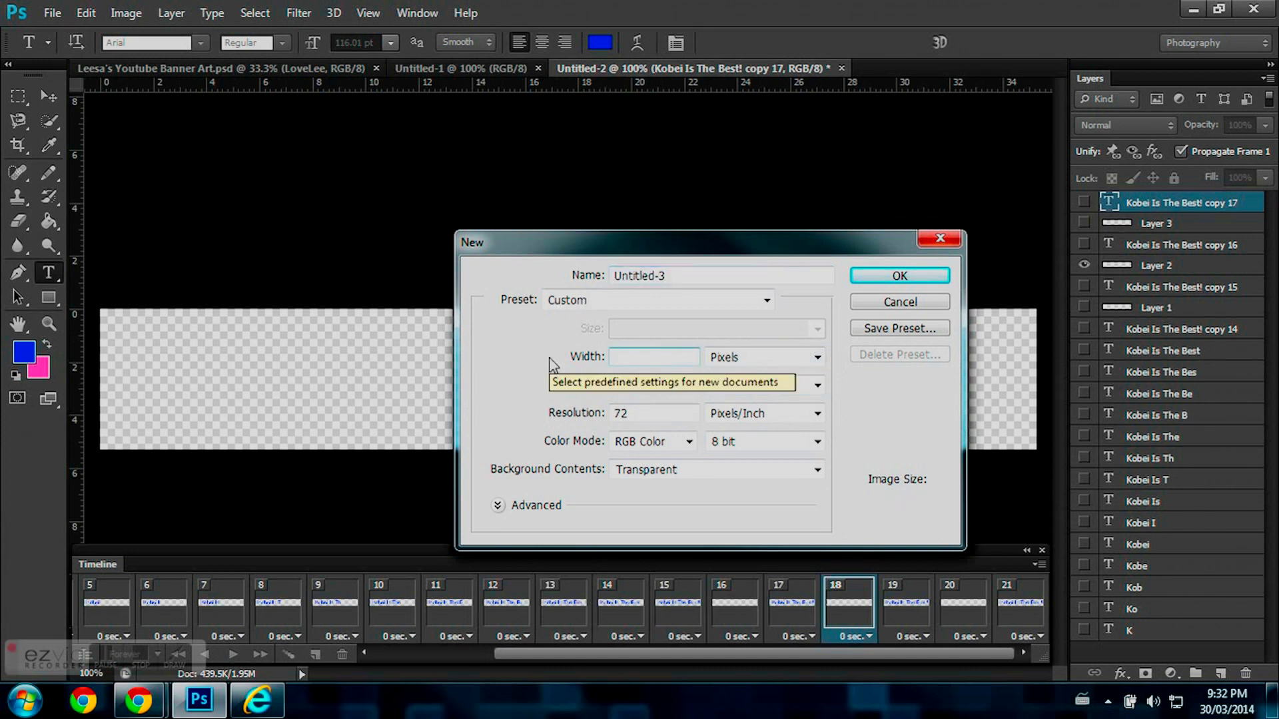
{"action": "type", "text": "00"}
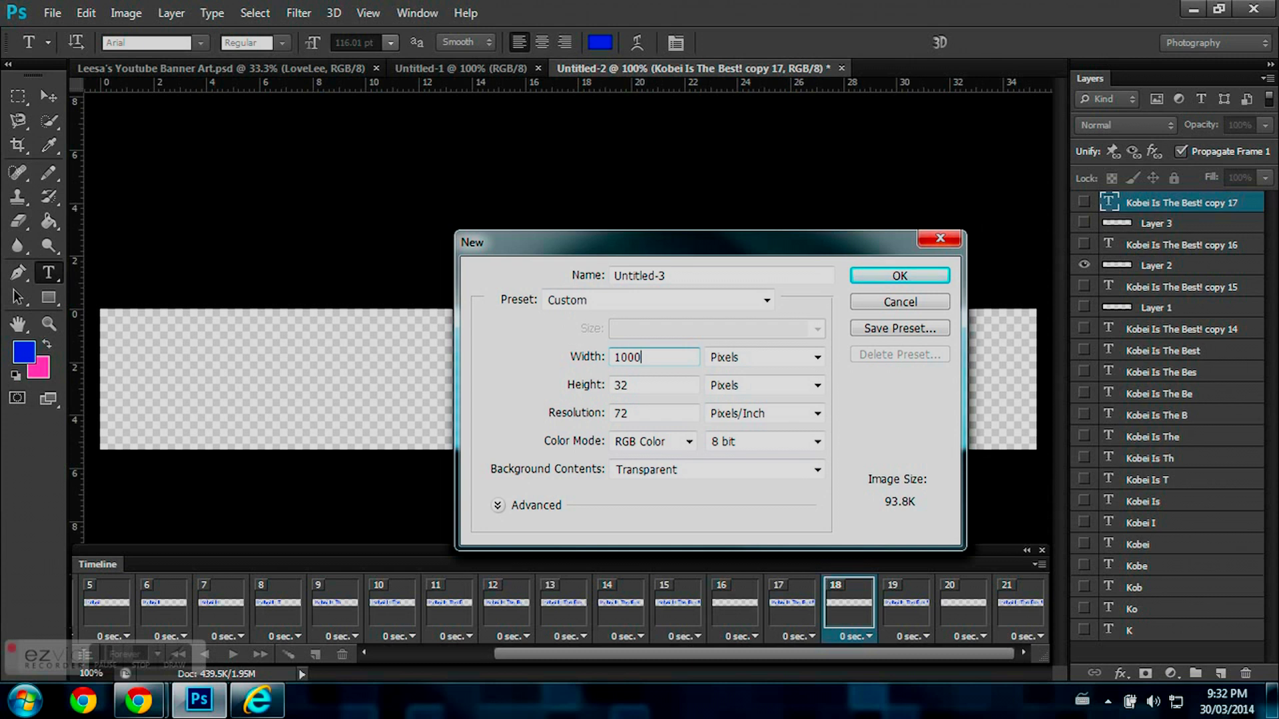
{"action": "type", "text": "0"}
{"action": "key", "text": "Tab"}
{"action": "key", "text": "Tab"}
{"action": "type", "text": "150"}
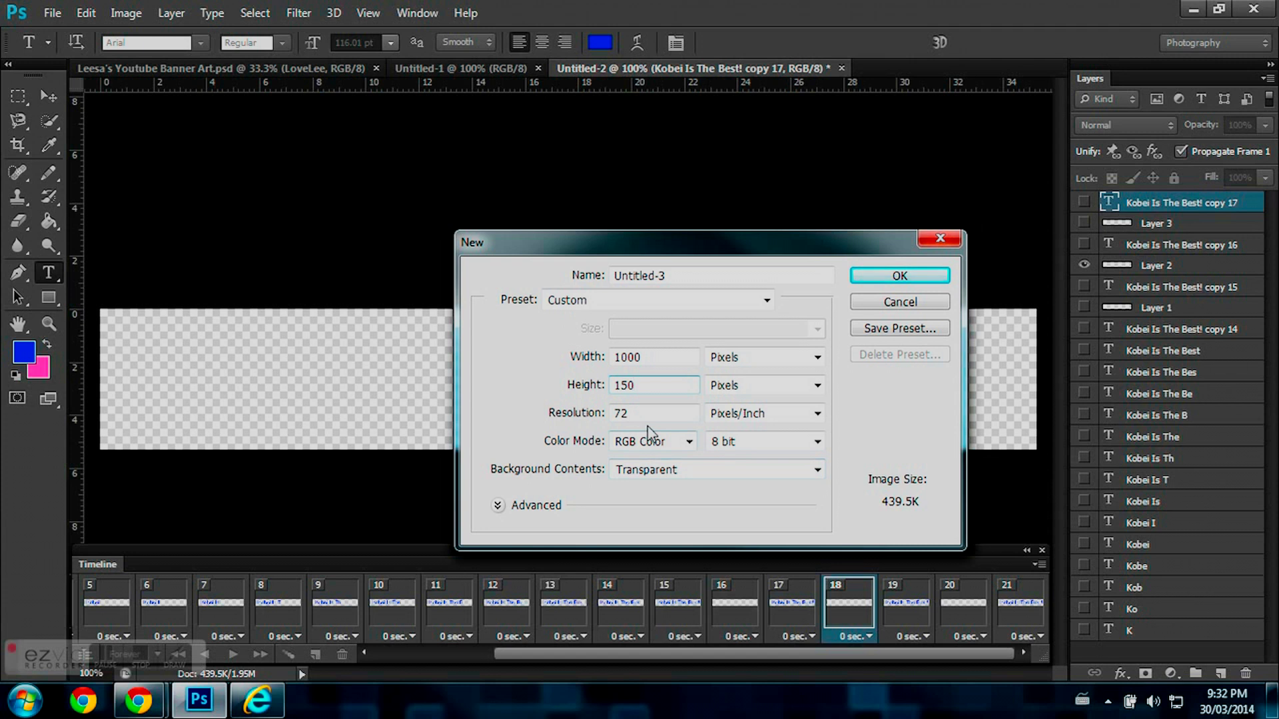
{"action": "left_click", "coordinate": [899, 276]}
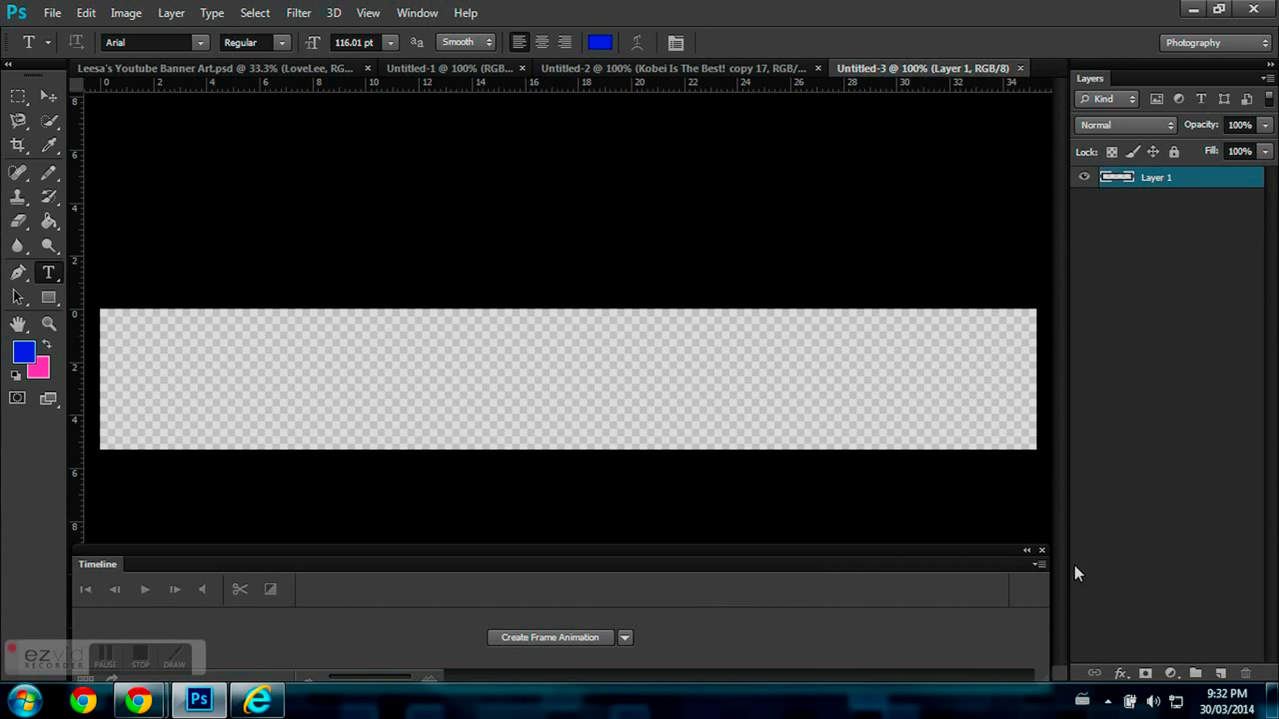
- Close the Timeline and type 'Hey Youtube!' on the banner, moved toward the centre and committed
{"action": "left_click", "coordinate": [1041, 550]}
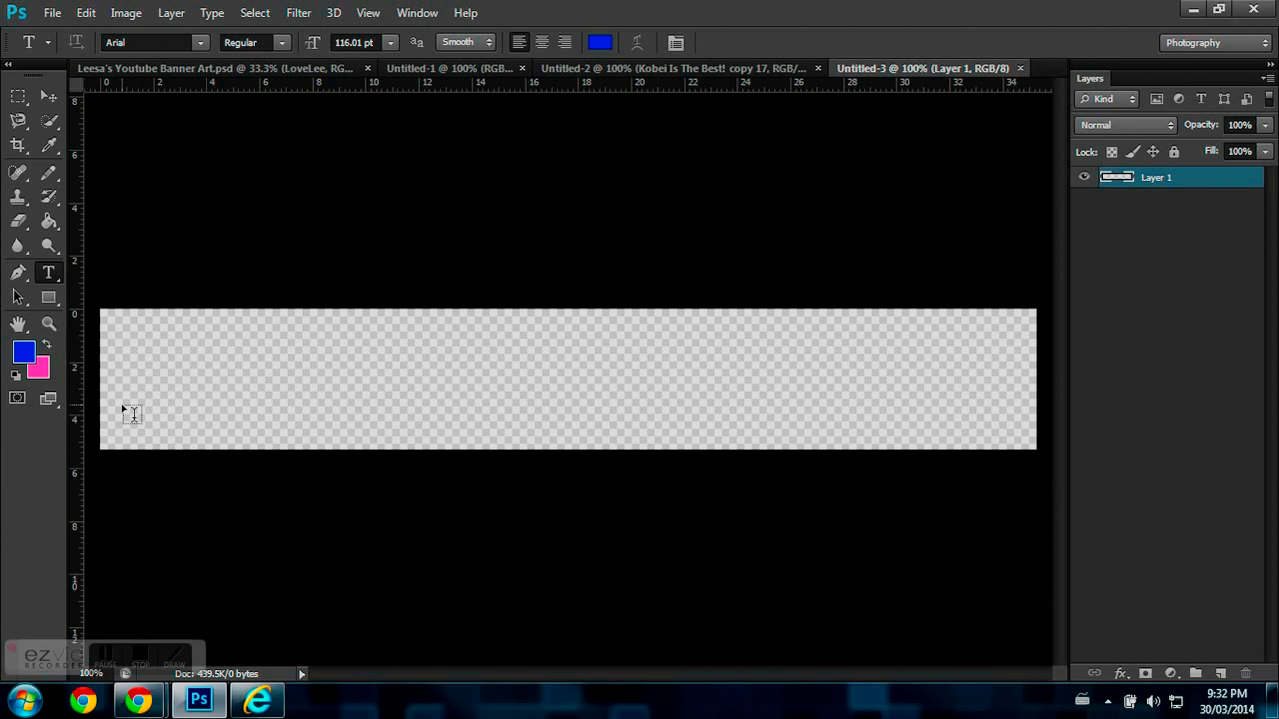
{"action": "left_click", "coordinate": [133, 422]}
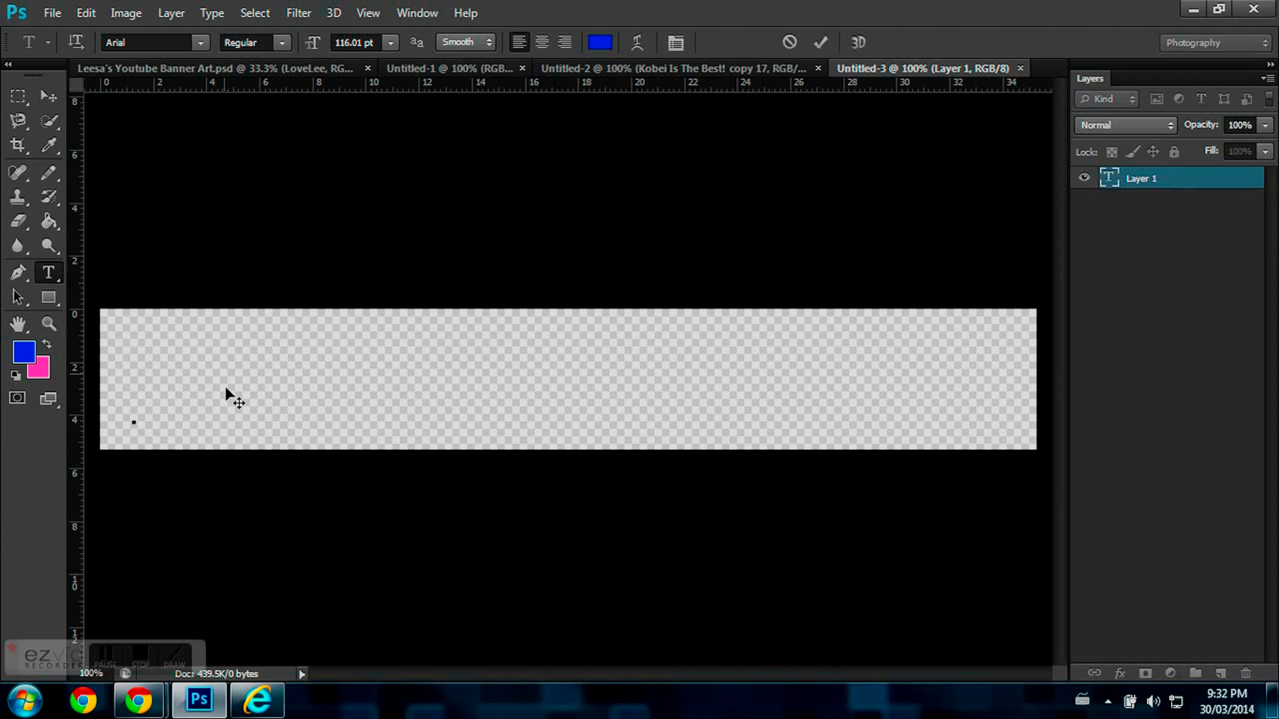
{"action": "left_click_drag", "start_coordinate": [243, 421], "coordinate": [243, 402]}
{"action": "type", "text": "Hey"}
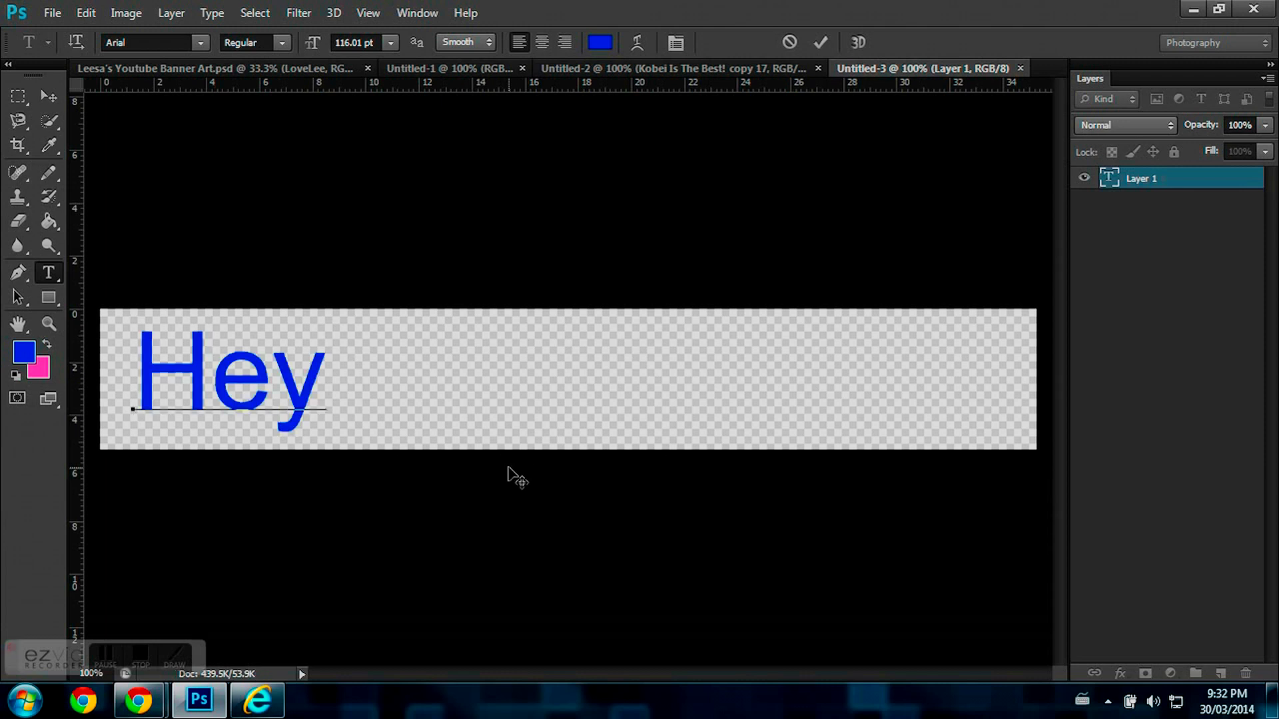
{"action": "type", "text": " Youtu"}
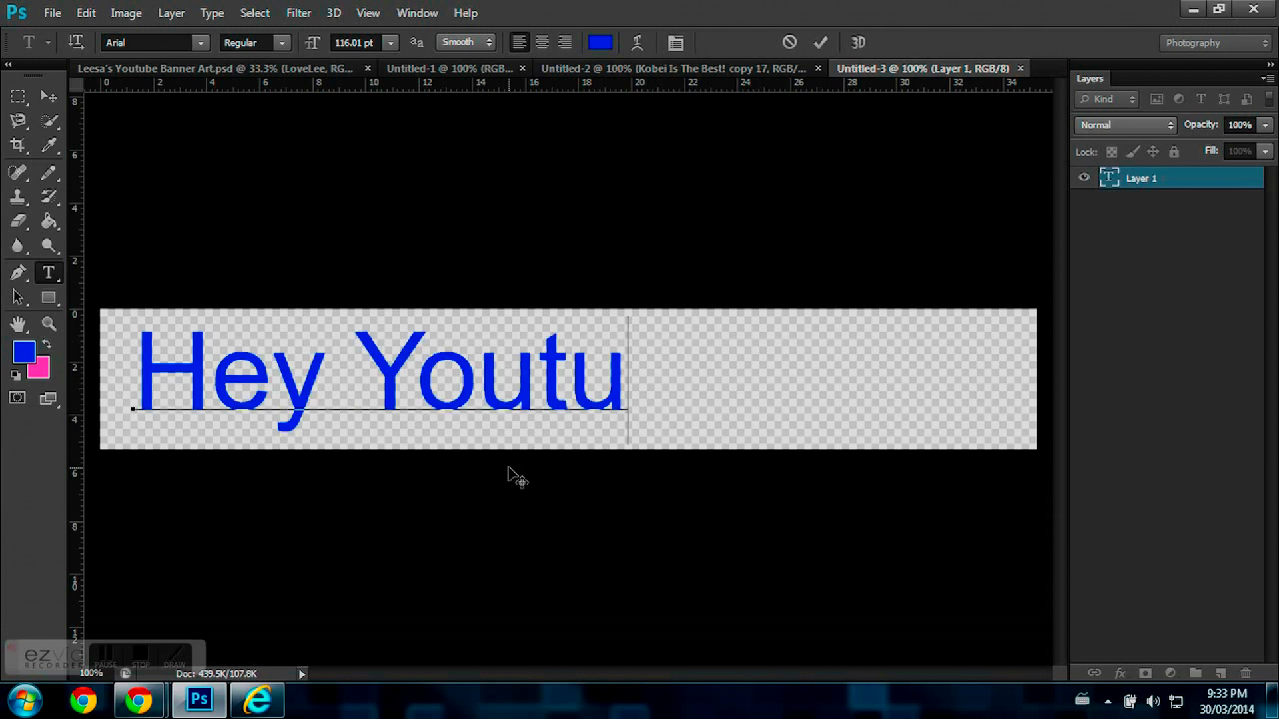
{"action": "type", "text": "be I"}
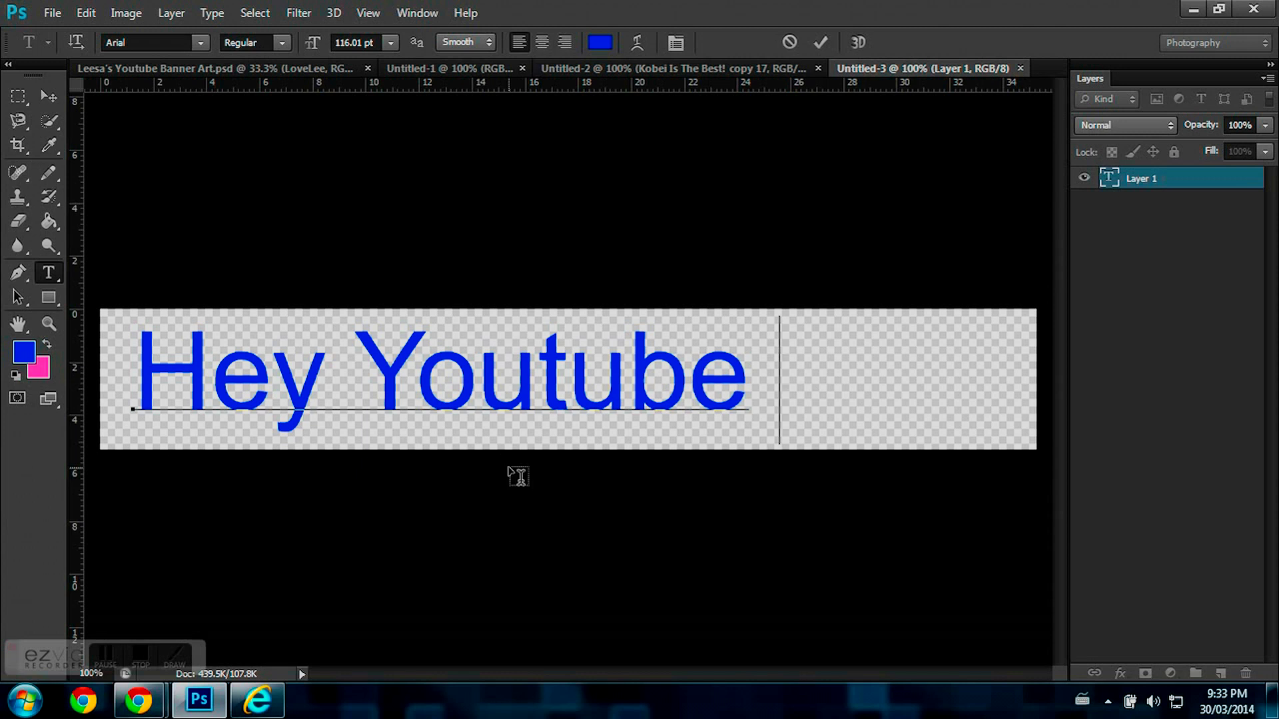
{"action": "key", "text": "BackSpace"}
{"action": "key", "text": "BackSpace"}
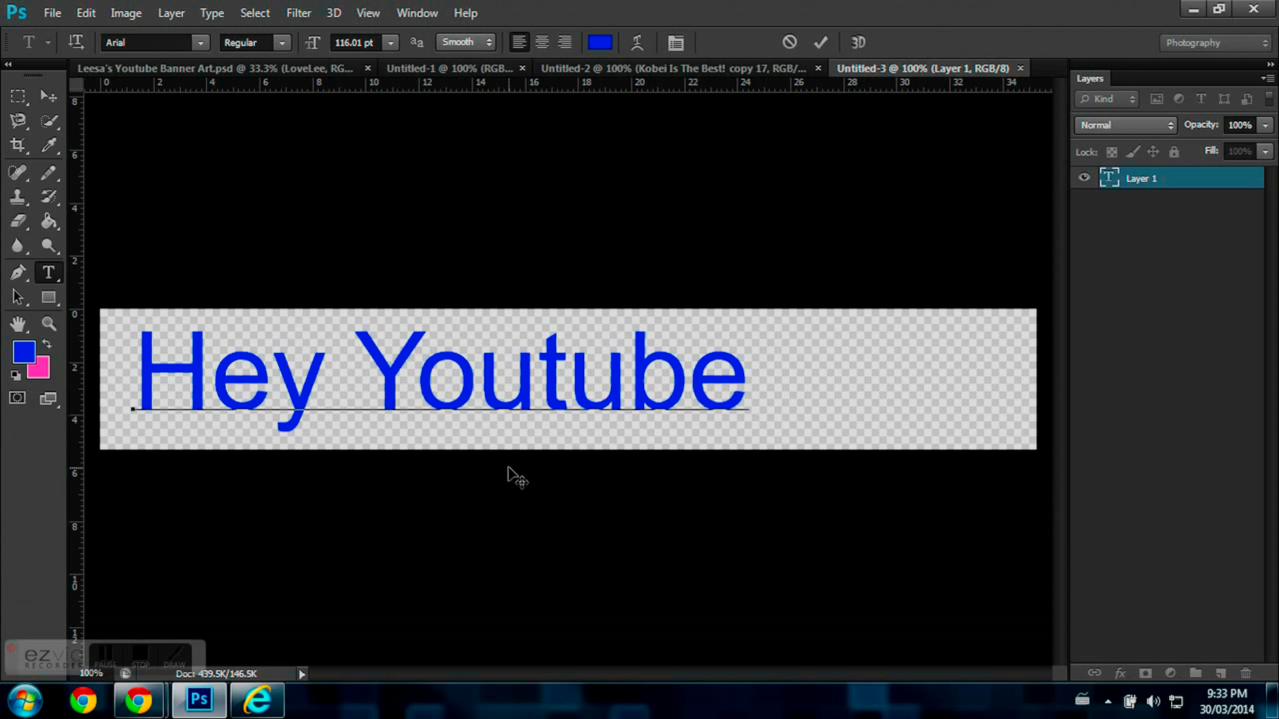
{"action": "type", "text": "!"}
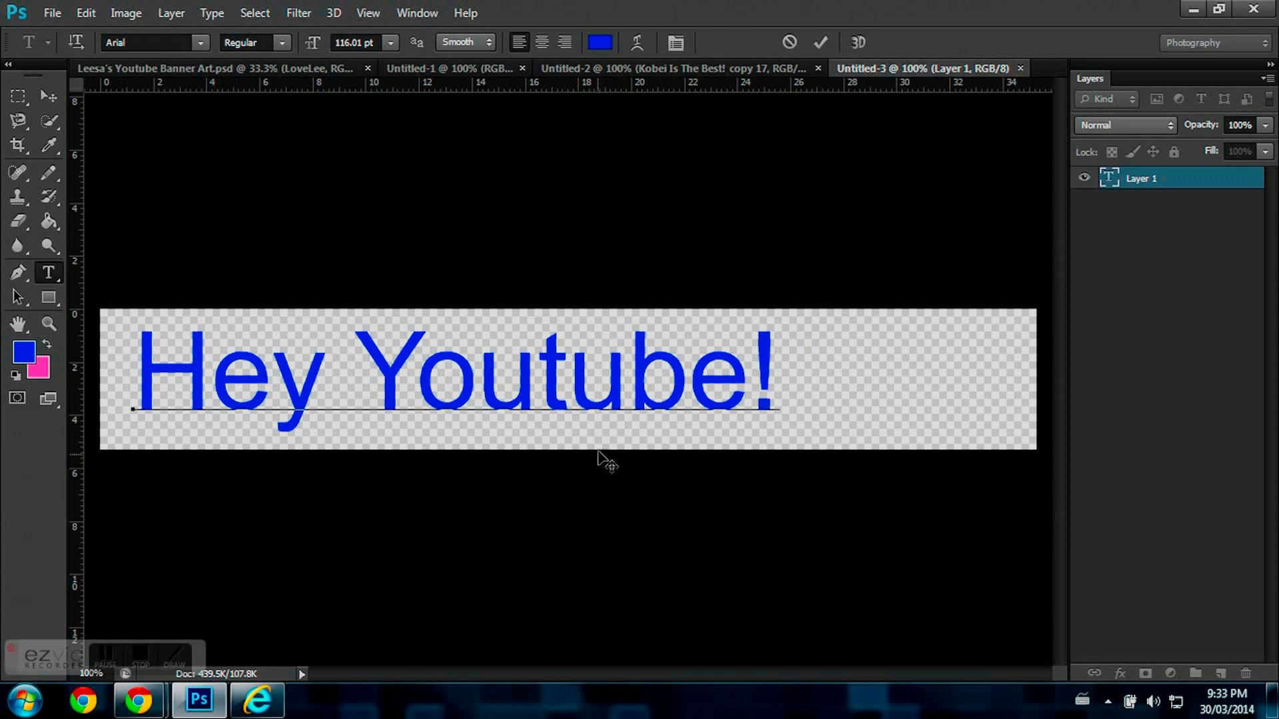
{"action": "left_click_drag", "start_coordinate": [962, 409], "coordinate": [1020, 418]}
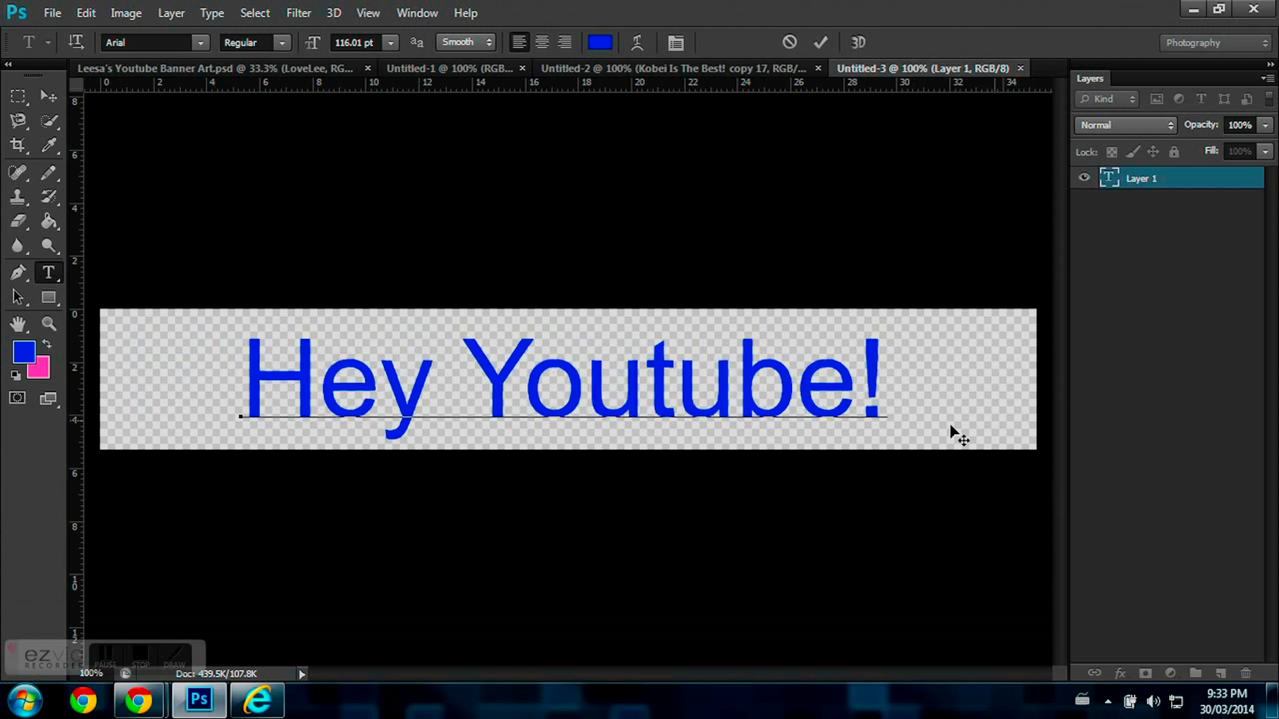
{"action": "left_click", "coordinate": [821, 40]}
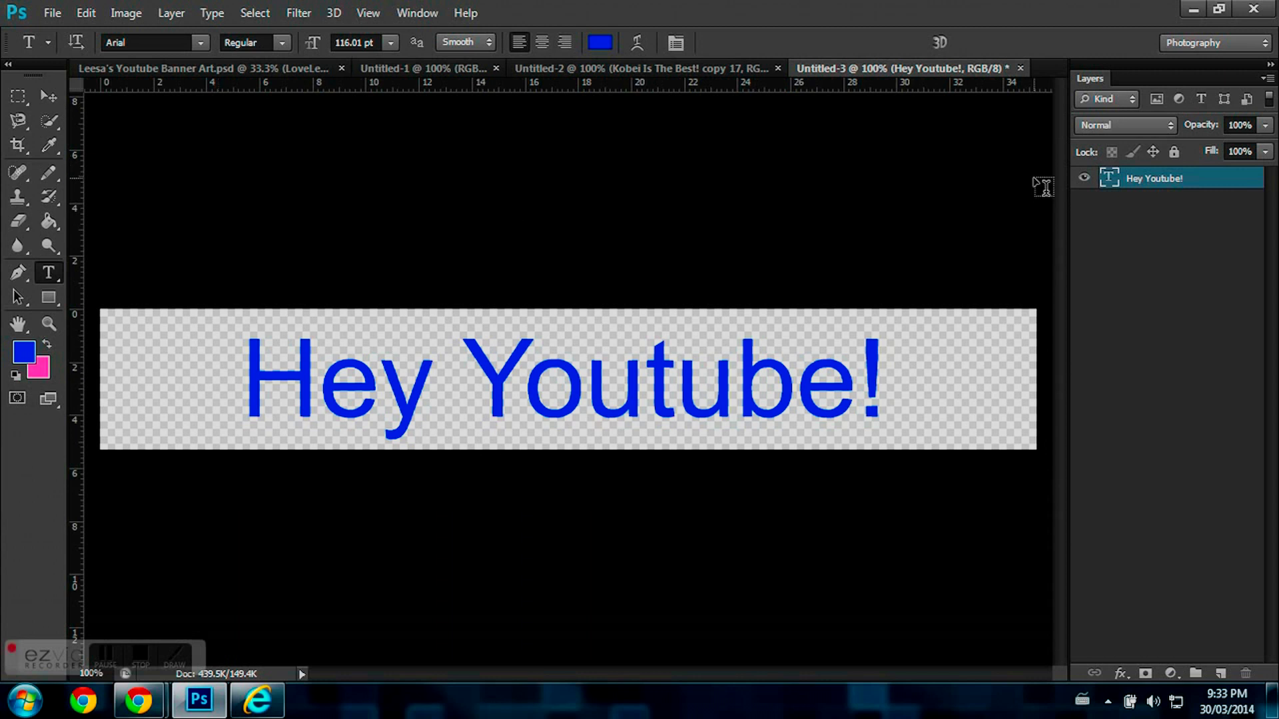
- Duplicate the 'Hey Youtube!' text layer with Ctrl+J until there are eleven copies
{"action": "key", "text": "ctrl+j"}
{"action": "key", "text": "ctrl+j"}
{"action": "key", "text": "ctrl+j"}
{"action": "key", "text": "ctrl+j"}
{"action": "key", "text": "ctrl+j"}
{"action": "key", "text": "ctrl+j"}
{"action": "key", "text": "ctrl+j"}
{"action": "key", "text": "ctrl+j"}
{"action": "key", "text": "ctrl+j"}
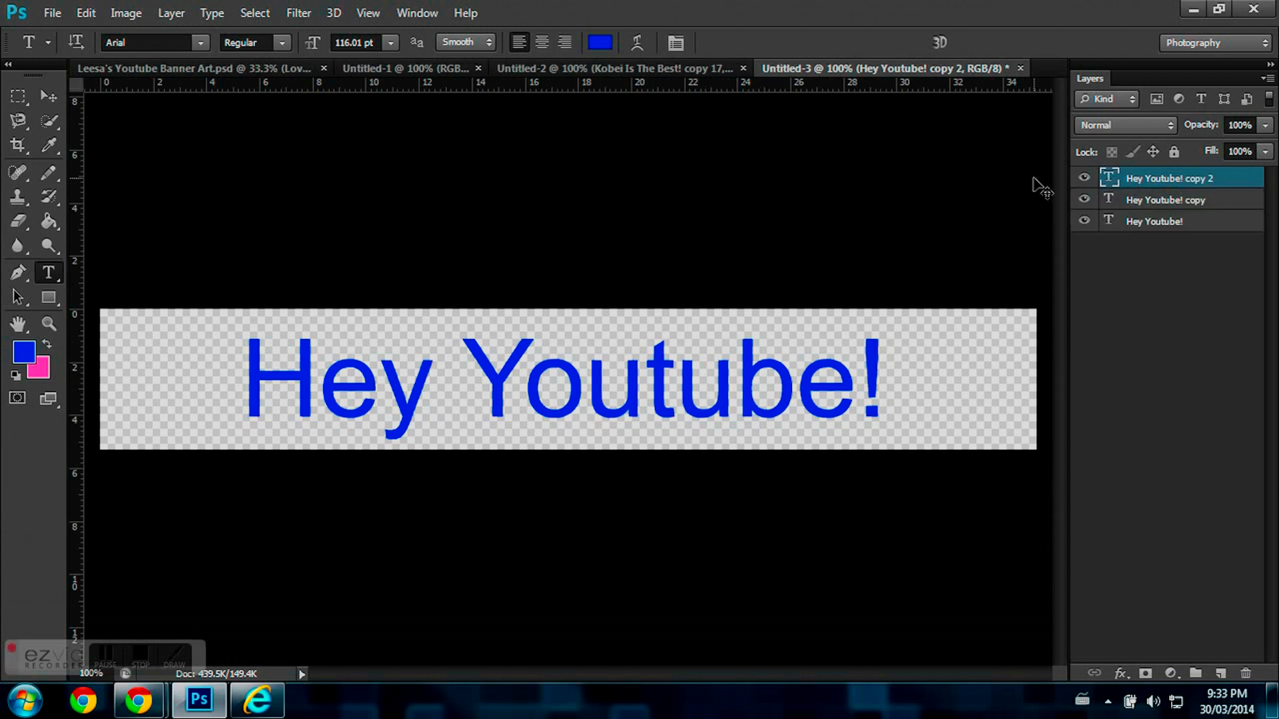
{"action": "key", "text": "ctrl+j"}
{"action": "key", "text": "ctrl+j"}
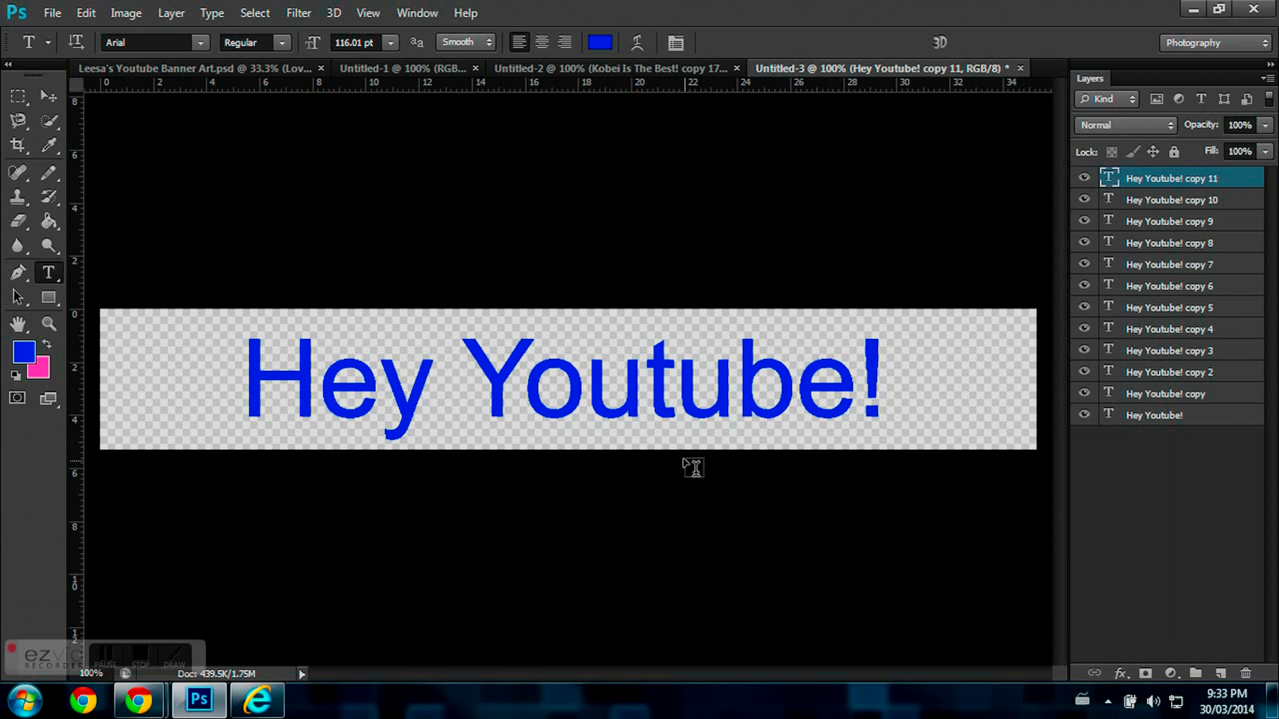
- Hide the text copies and trim the original layer down to just 'H'
{"action": "left_click", "coordinate": [1130, 414]}
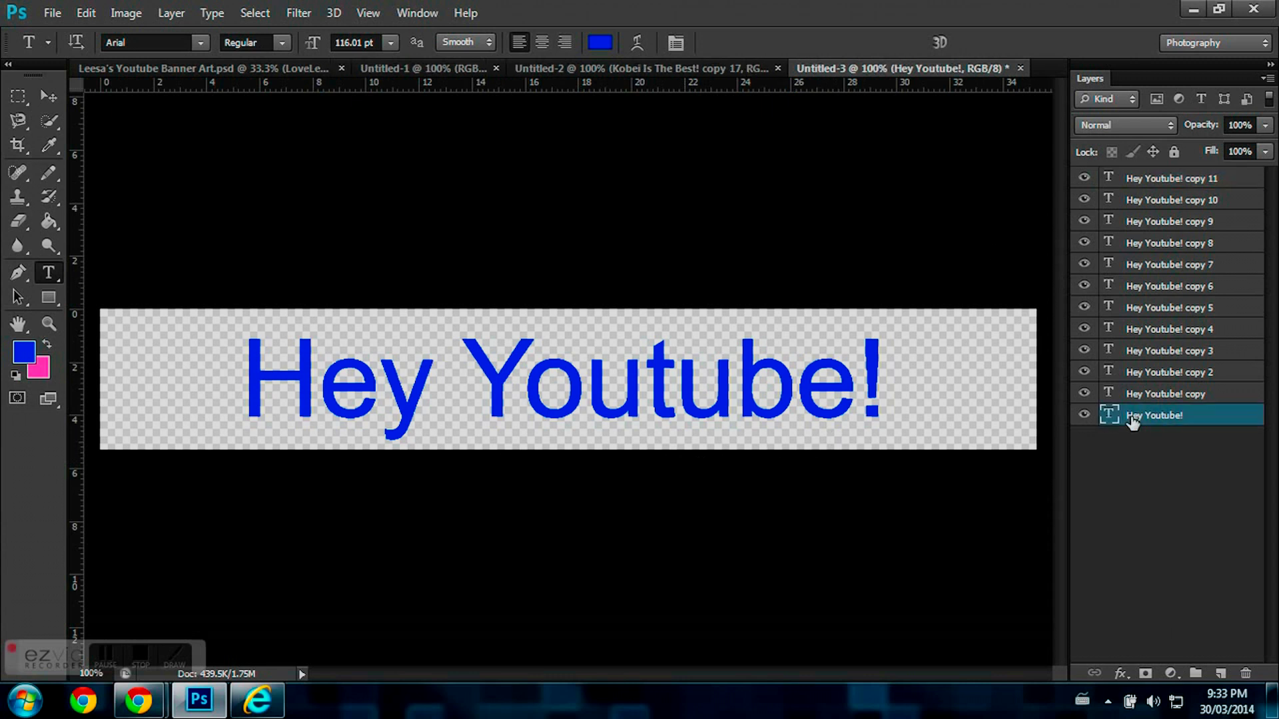
{"action": "left_click", "coordinate": [1084, 393]}
{"action": "left_click_drag", "start_coordinate": [1085, 389], "coordinate": [1084, 177]}
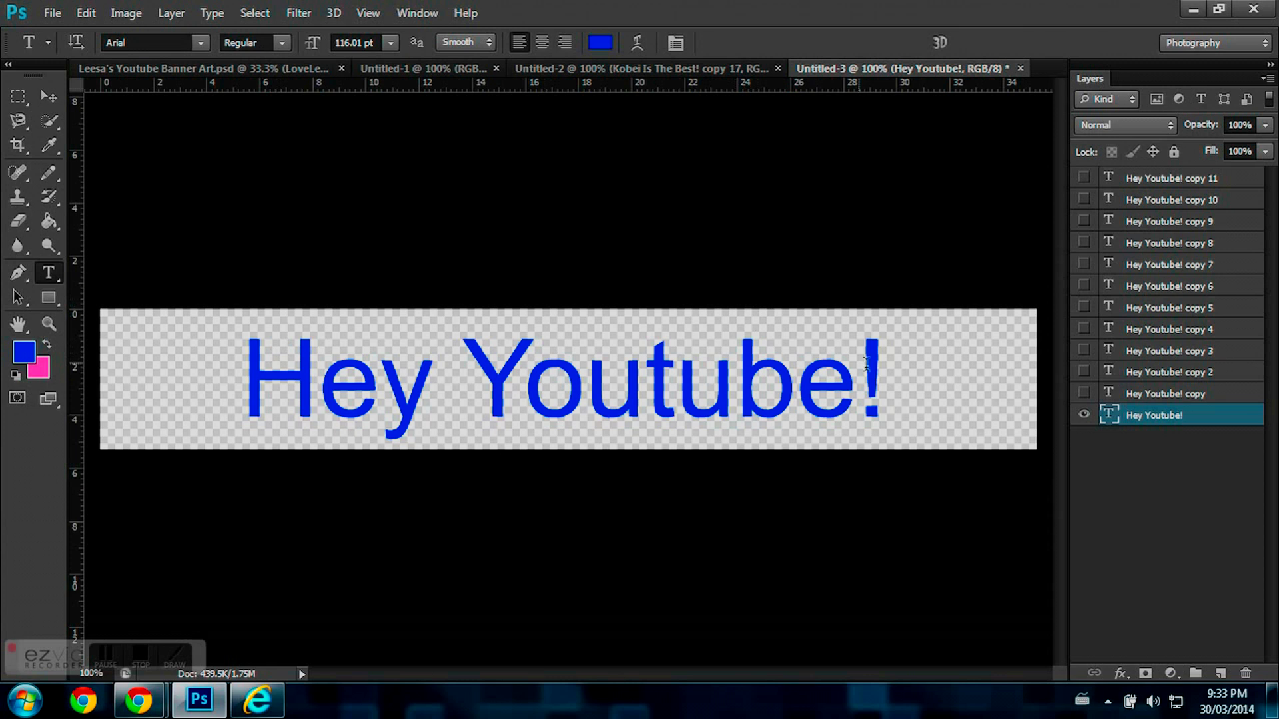
{"action": "left_click_drag", "start_coordinate": [876, 372], "coordinate": [290, 380]}
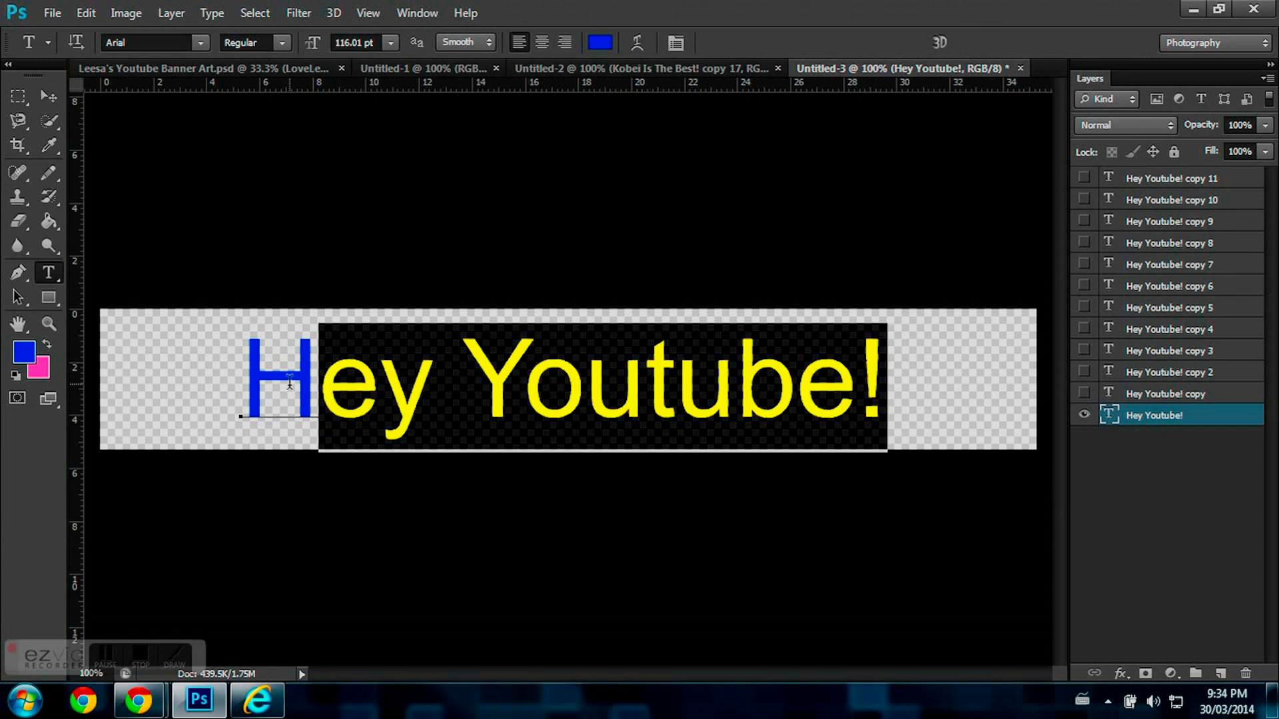
{"action": "key", "text": "BackSpace"}
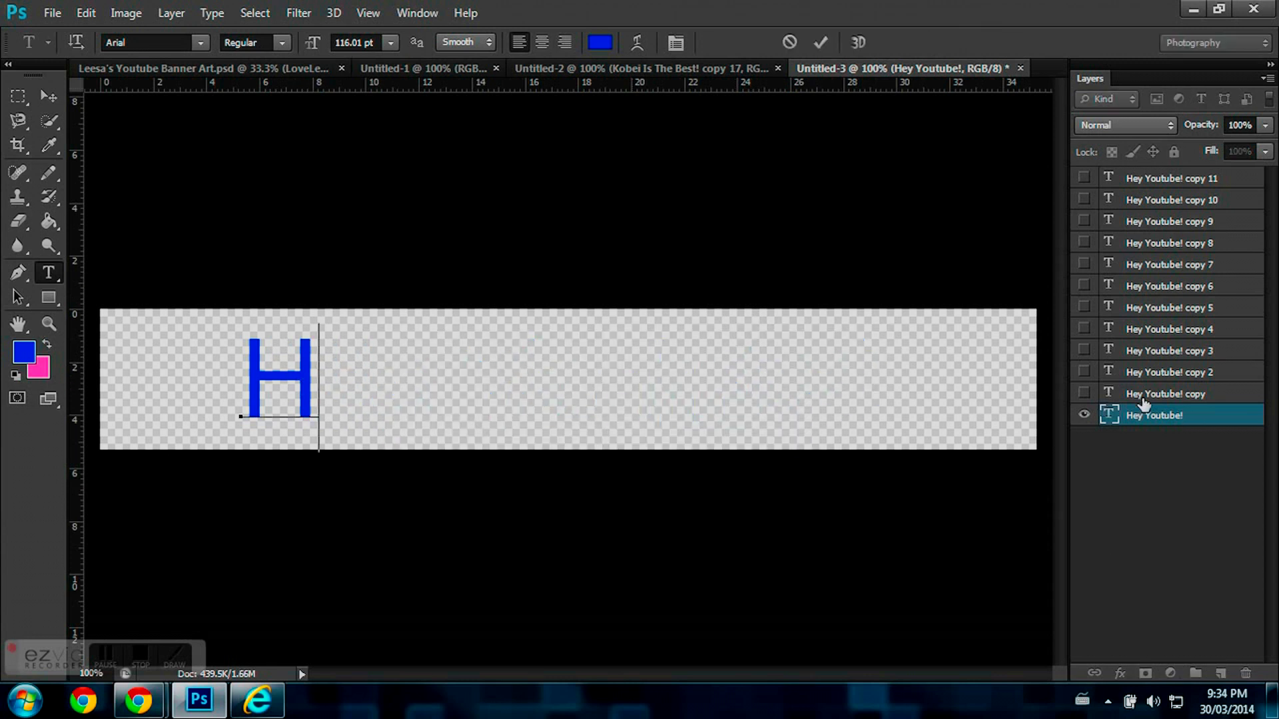
{"action": "left_click", "coordinate": [1144, 400]}
- Trim the first two copies to 'He' and 'Hey'
{"action": "left_click", "coordinate": [1085, 395]}
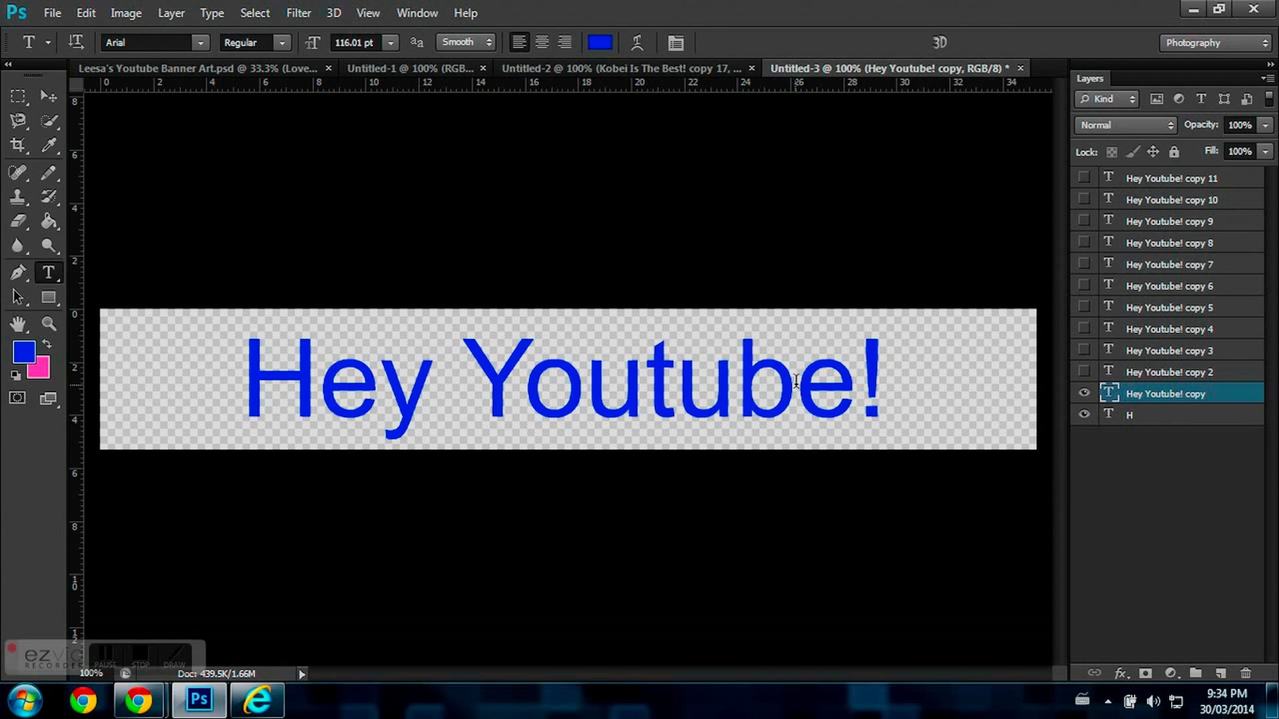
{"action": "left_click_drag", "start_coordinate": [882, 372], "coordinate": [379, 387]}
{"action": "key", "text": "BackSpace"}
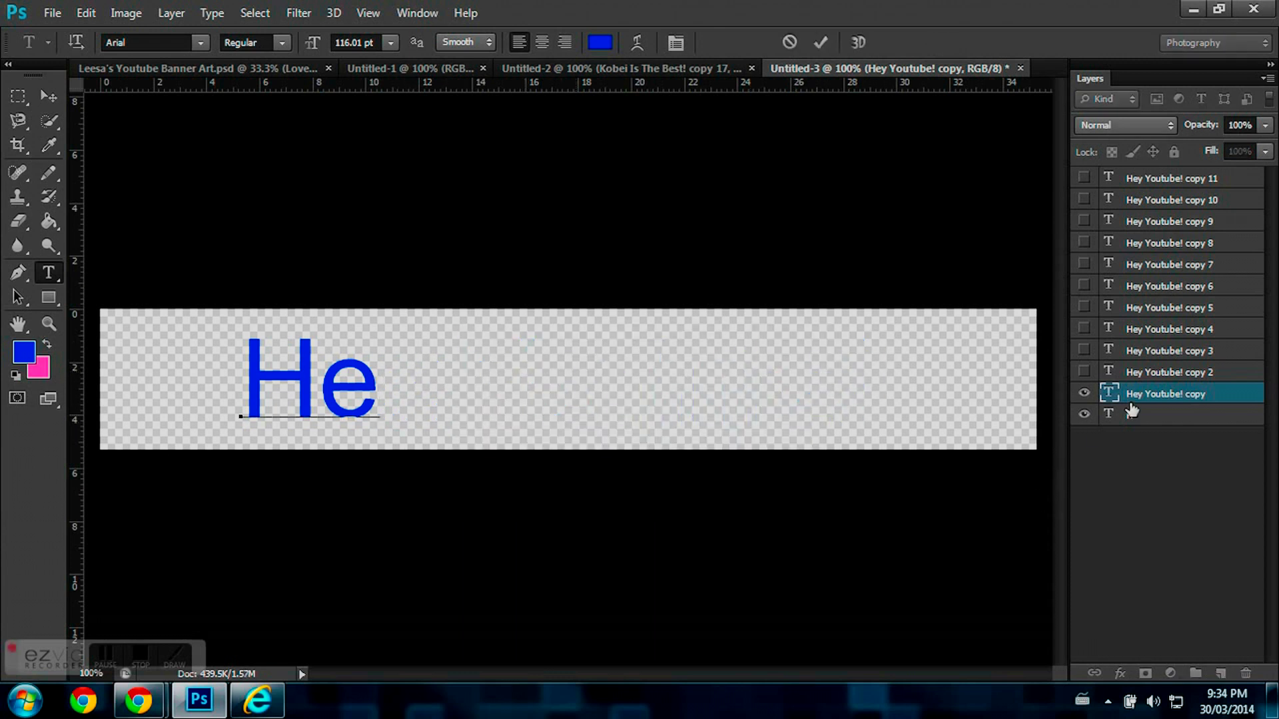
{"action": "left_click", "coordinate": [1140, 373]}
{"action": "left_click", "coordinate": [1085, 372]}
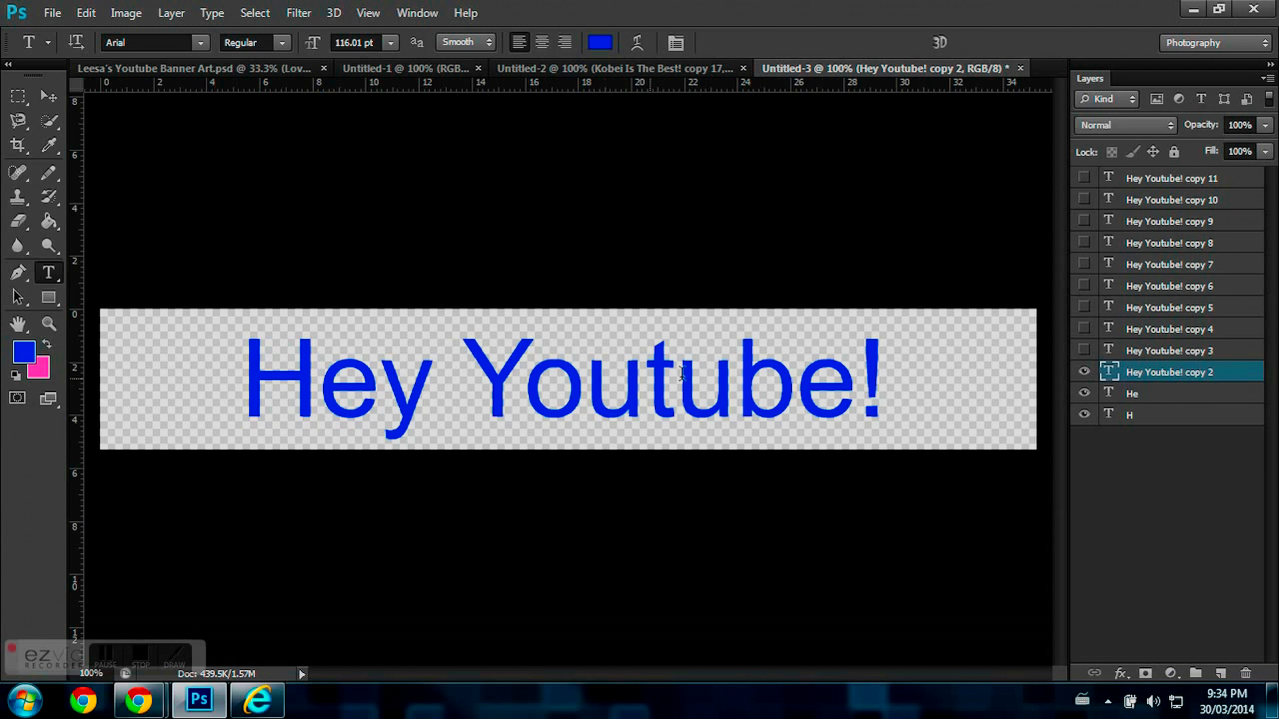
{"action": "left_click_drag", "start_coordinate": [873, 378], "coordinate": [462, 386]}
{"action": "key", "text": "BackSpace"}
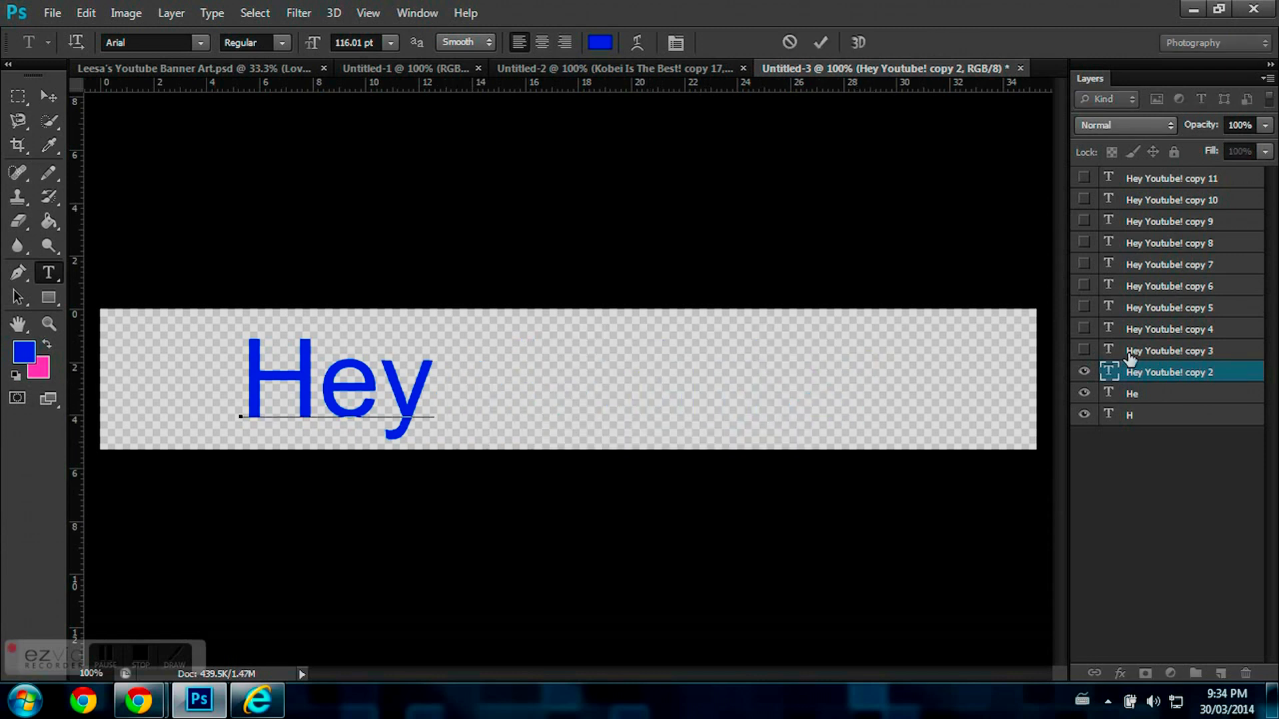
{"action": "left_click", "coordinate": [1139, 351]}
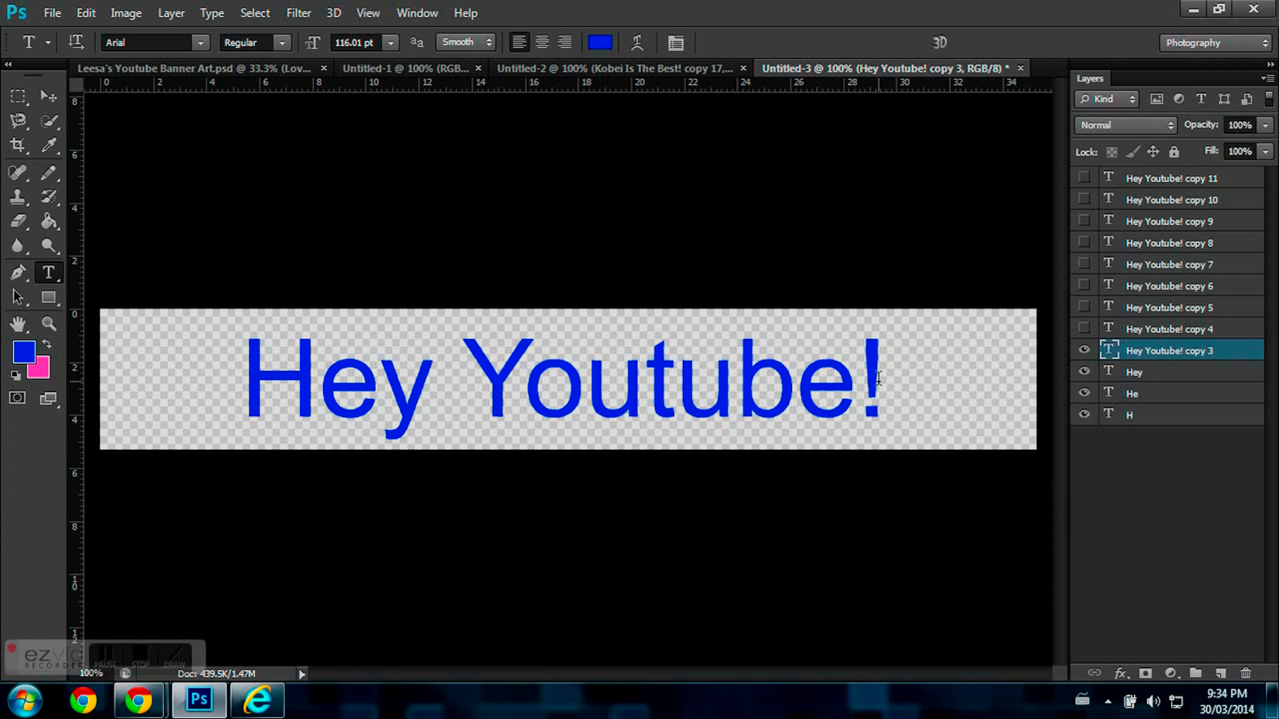
- Cut the next copies down to 'Hey Y', 'Hey Yo' and 'Hey You'
{"action": "left_click_drag", "start_coordinate": [878, 378], "coordinate": [526, 386]}
{"action": "key", "text": "BackSpace"}
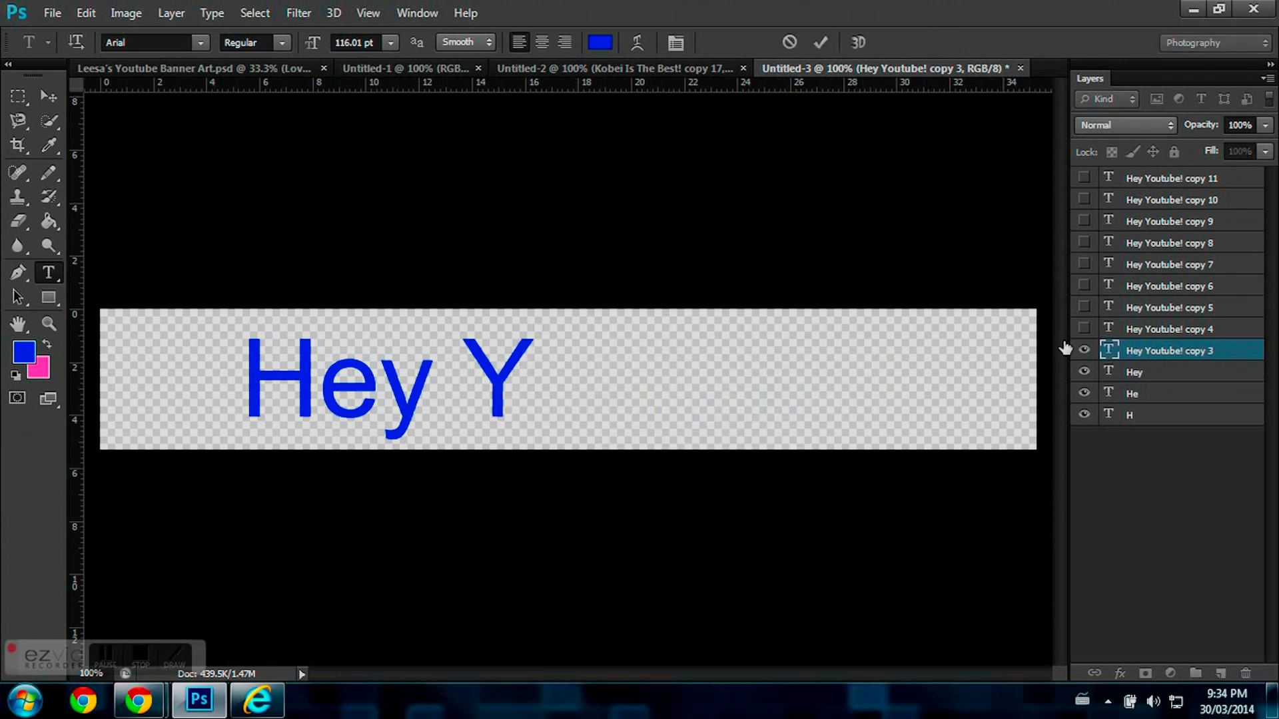
{"action": "left_click", "coordinate": [1084, 329]}
{"action": "left_click", "coordinate": [1139, 329]}
{"action": "left_click_drag", "start_coordinate": [900, 354], "coordinate": [585, 383]}
{"action": "key", "text": "BackSpace"}
{"action": "left_click", "coordinate": [1139, 307]}
{"action": "left_click", "coordinate": [1084, 307]}
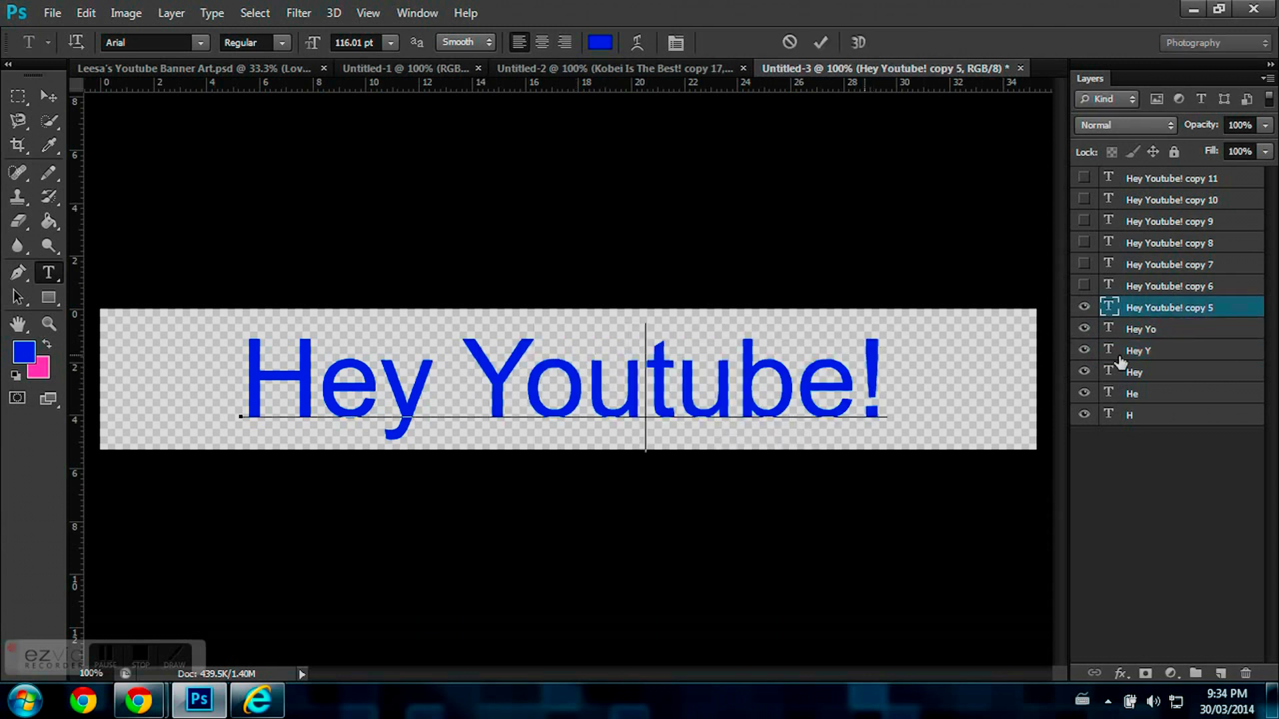
{"action": "key", "text": "Delete"}
{"action": "key", "text": "Delete"}
{"action": "key", "text": "Delete"}
{"action": "key", "text": "Delete"}
{"action": "key", "text": "Delete"}
- Trim copies 6 and 7 to 'Hey Yout' and 'Hey Youtu'
{"action": "left_click", "coordinate": [1139, 285]}
{"action": "left_click", "coordinate": [1084, 286]}
{"action": "key", "text": "shift+Left"}
{"action": "key", "text": "shift+Left"}
{"action": "key", "text": "shift+Left"}
{"action": "key", "text": "shift+Left"}
{"action": "key", "text": "BackSpace"}
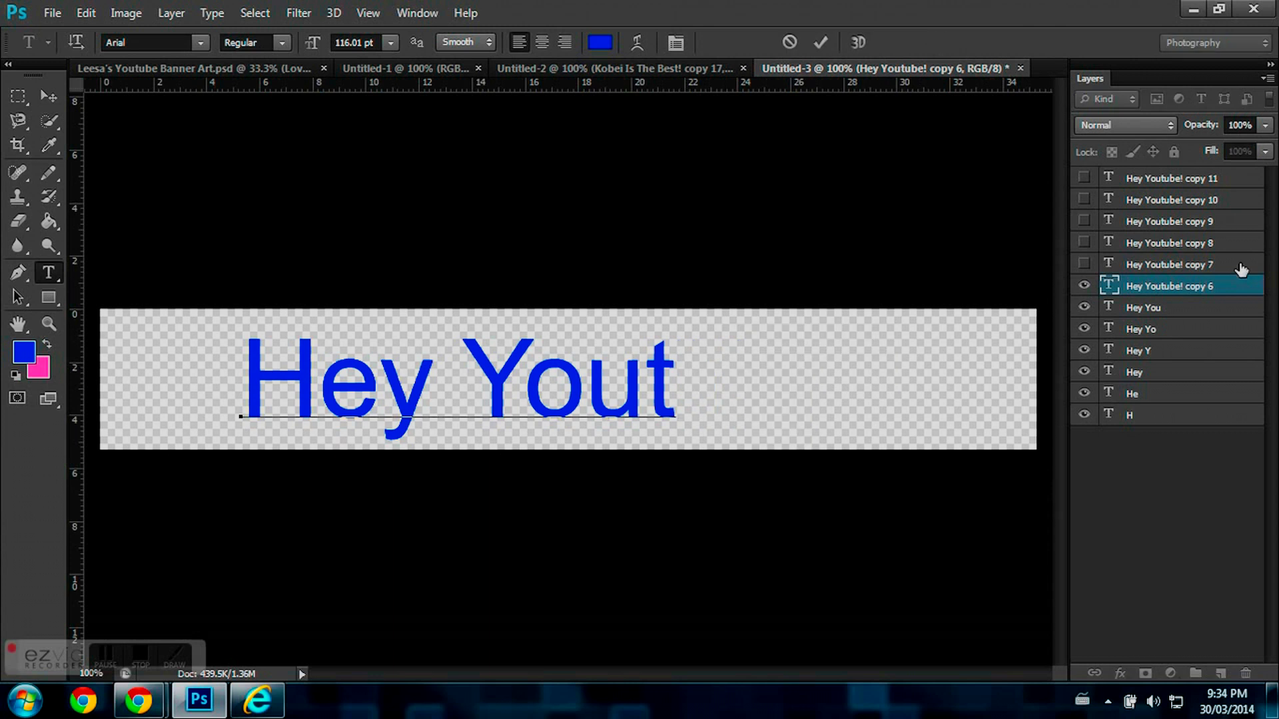
{"action": "left_click", "coordinate": [1240, 270]}
{"action": "left_click", "coordinate": [1084, 264]}
{"action": "key", "text": "shift+Left"}
{"action": "key", "text": "shift+Left"}
{"action": "key", "text": "shift+Left"}
{"action": "key", "text": "BackSpace"}
- Cut copies 8 and 9 to 'Hey Youtub' and 'Hey Youtube', show copy 10, delete copy 11
{"action": "left_click", "coordinate": [1139, 243]}
{"action": "left_click", "coordinate": [1084, 243]}
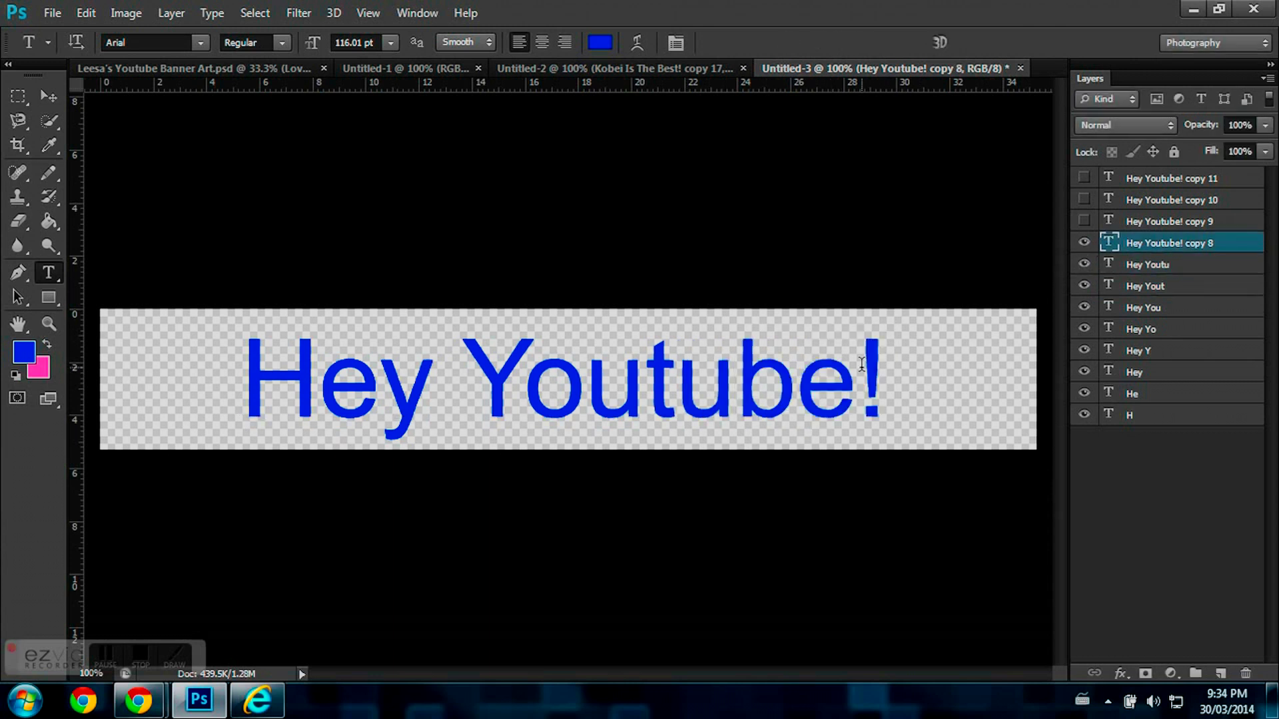
{"action": "left_click", "coordinate": [862, 364]}
{"action": "key", "text": "shift+Left"}
{"action": "key", "text": "shift+Left"}
{"action": "key", "text": "BackSpace"}
{"action": "left_click", "coordinate": [1139, 221]}
{"action": "left_click", "coordinate": [1084, 222]}
{"action": "double_click", "coordinate": [1109, 221]}
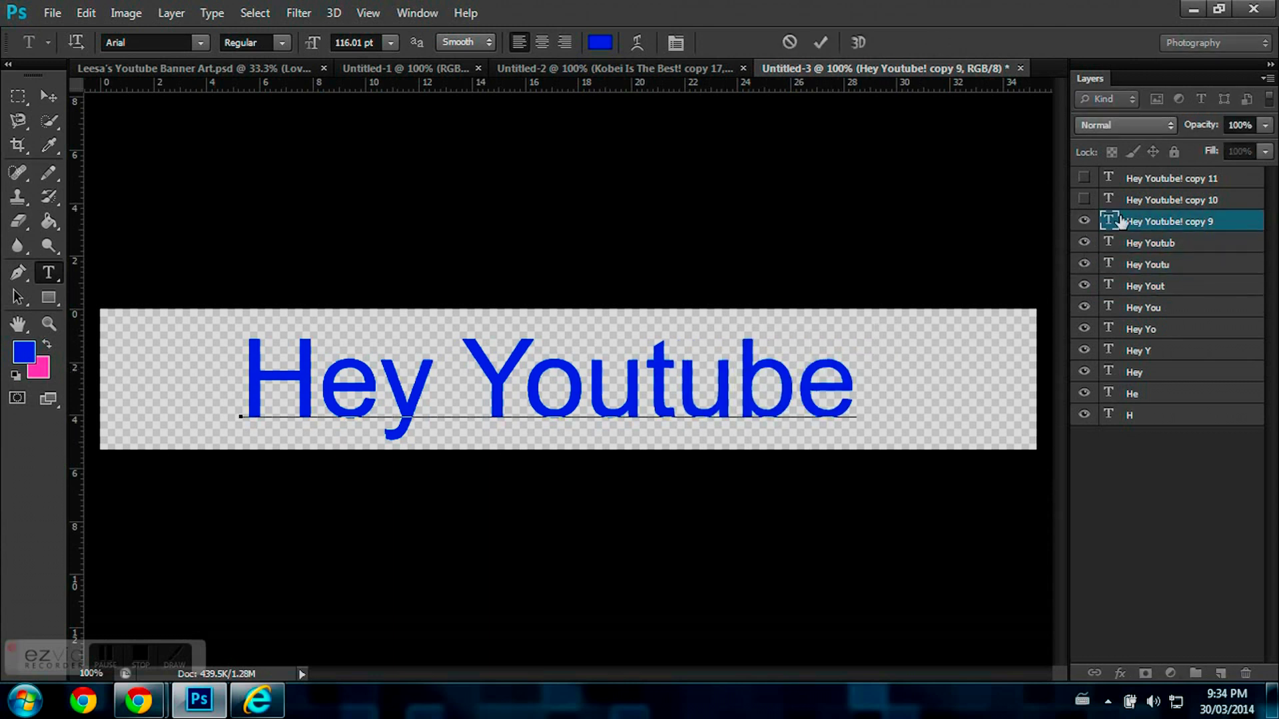
{"action": "left_click", "coordinate": [1139, 200]}
{"action": "left_click", "coordinate": [1083, 199]}
{"action": "left_click", "coordinate": [1155, 180]}
{"action": "key", "text": "Delete"}
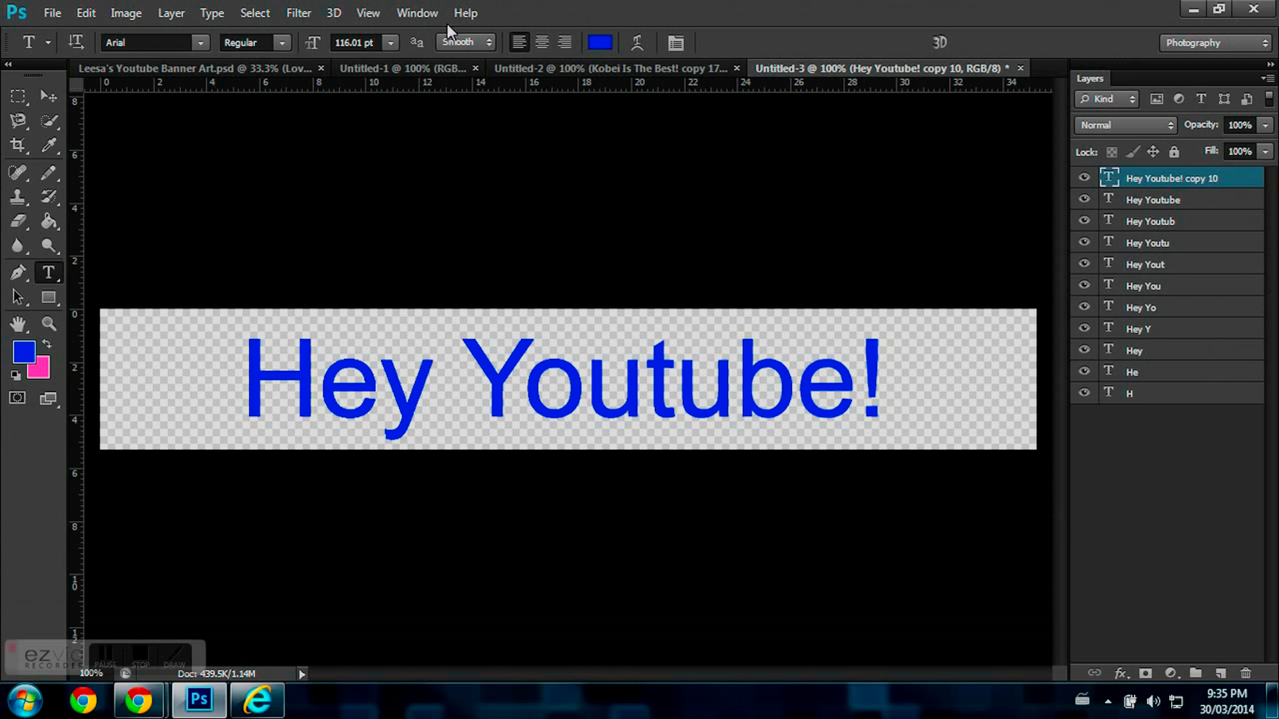
- Show the Timeline, create a frame animation with Make Frames From Layers, and play the 11 frames
{"action": "left_click", "coordinate": [417, 13]}
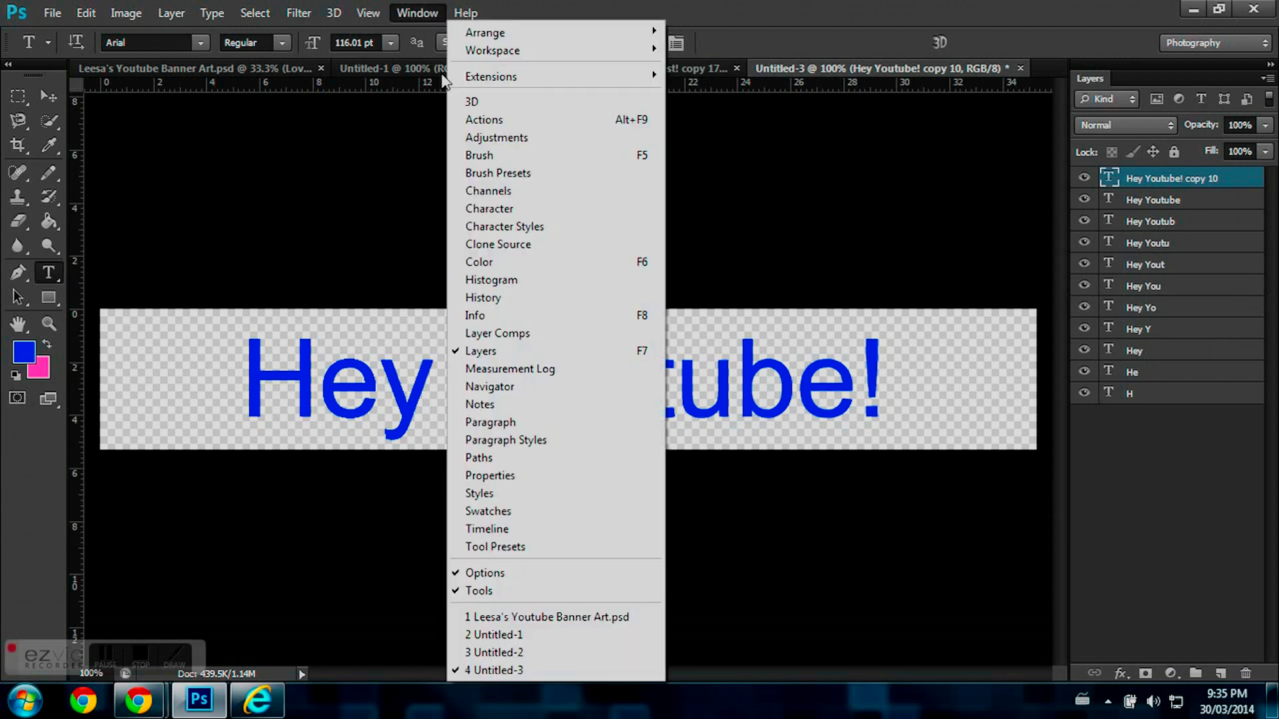
{"action": "left_click", "coordinate": [527, 533]}
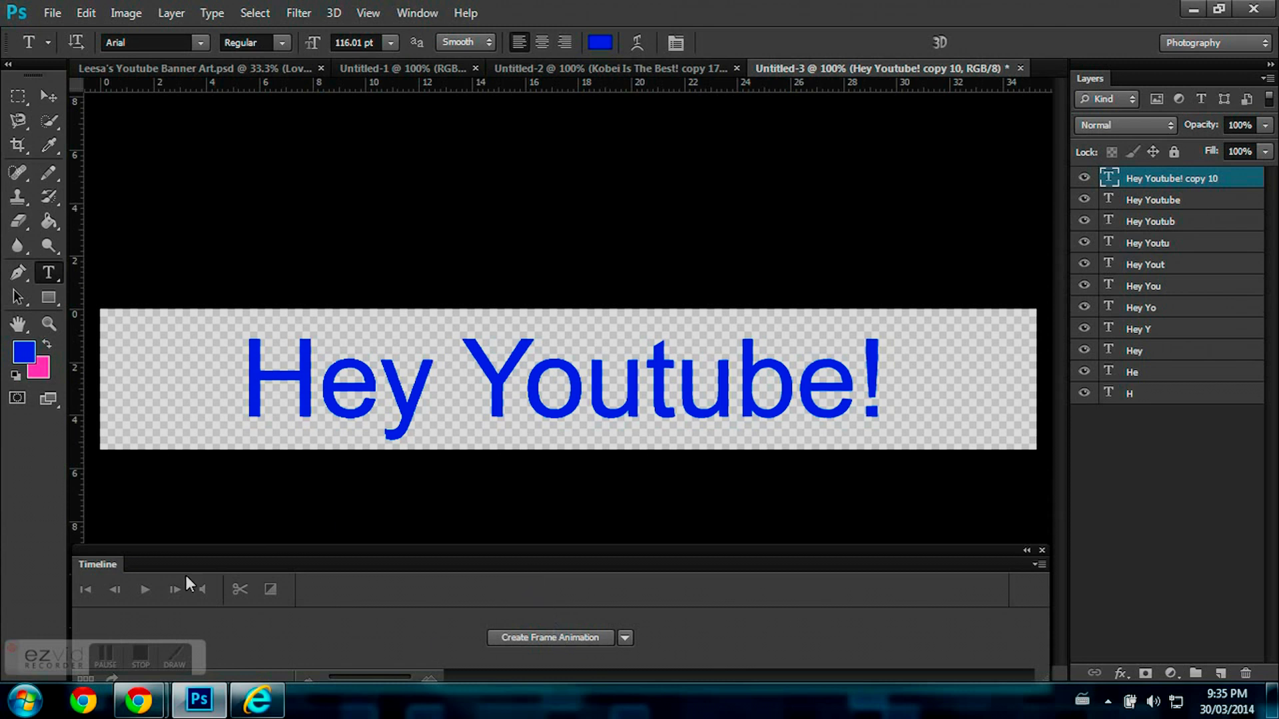
{"action": "left_click", "coordinate": [571, 636]}
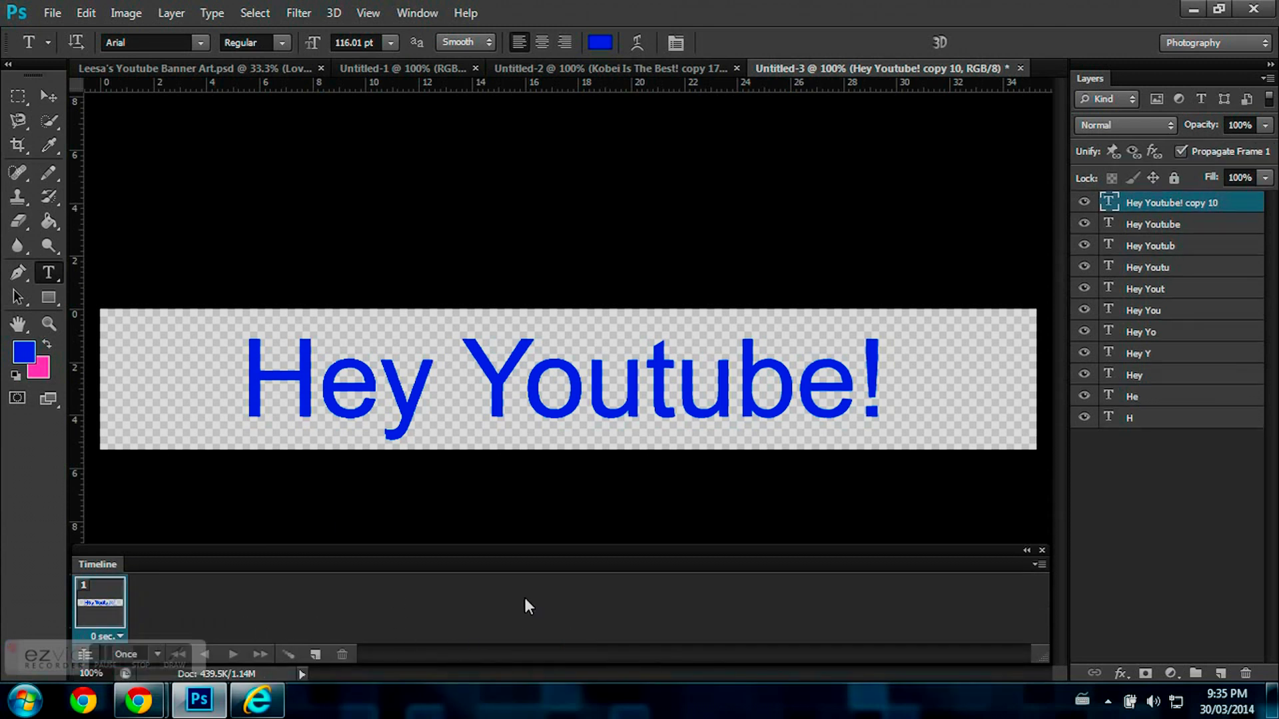
{"action": "left_click", "coordinate": [1040, 568]}
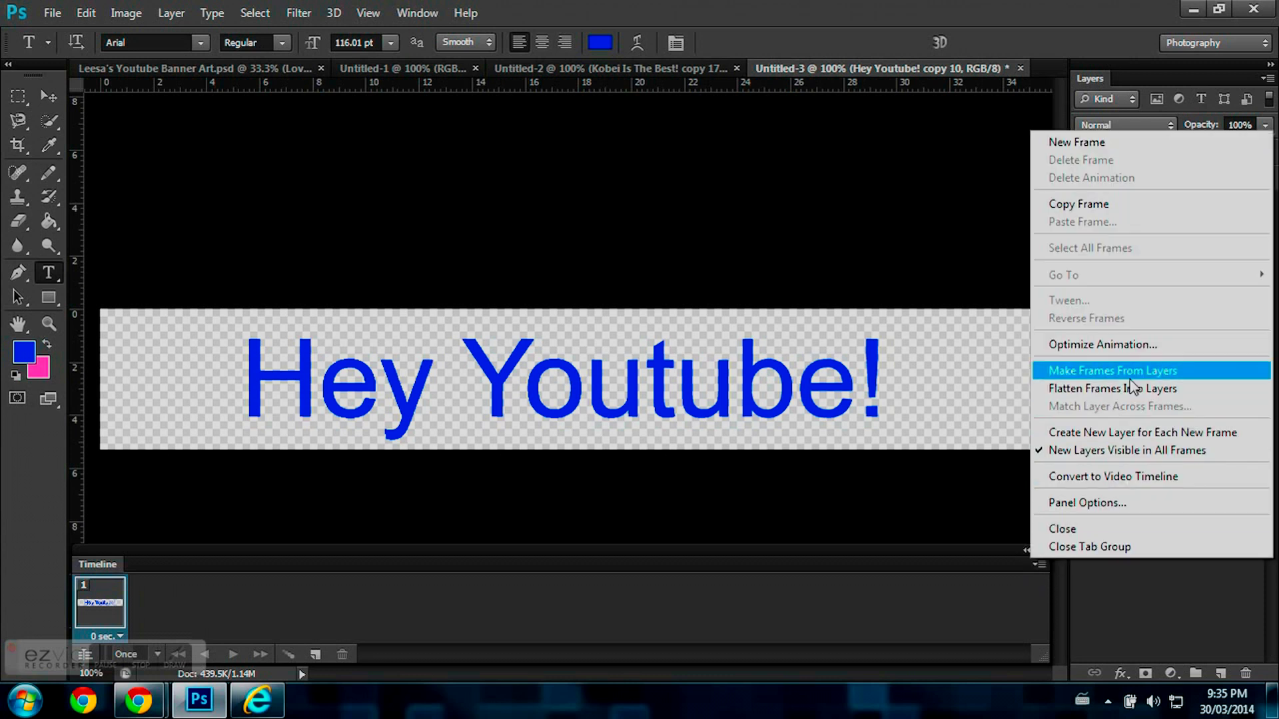
{"action": "left_click", "coordinate": [1130, 380]}
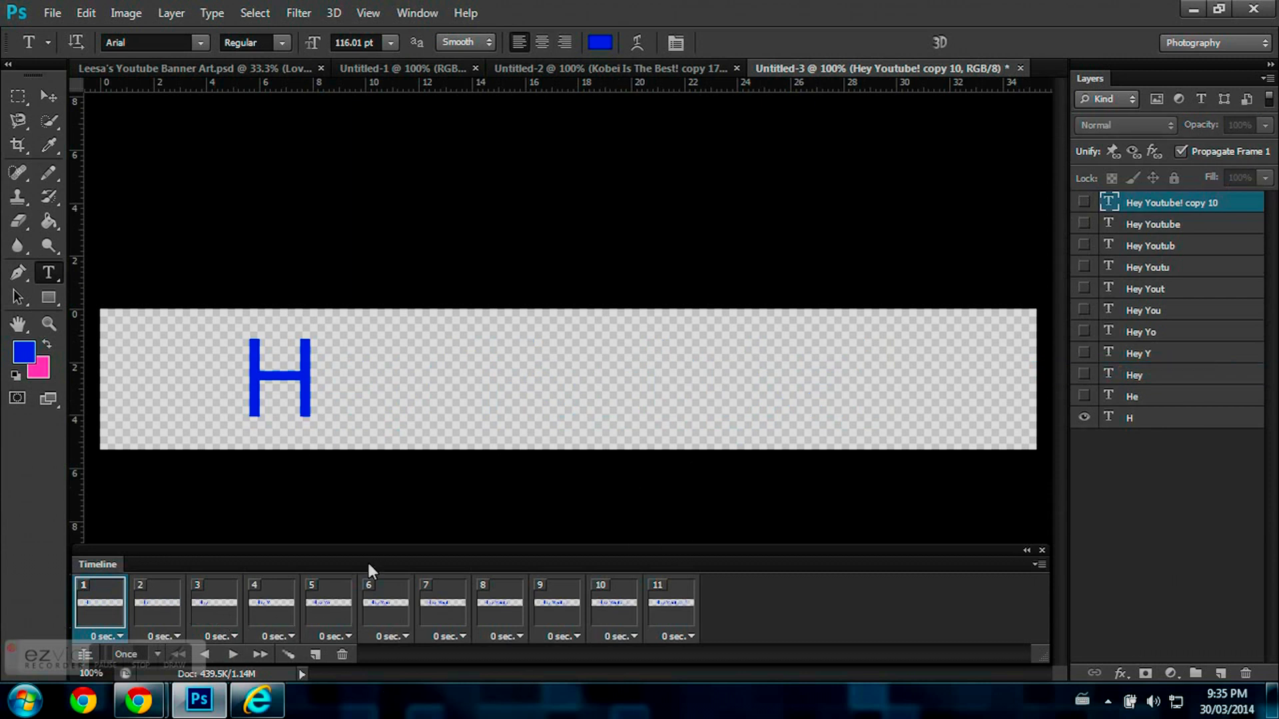
{"action": "left_click_drag", "start_coordinate": [370, 570], "coordinate": [366, 522]}
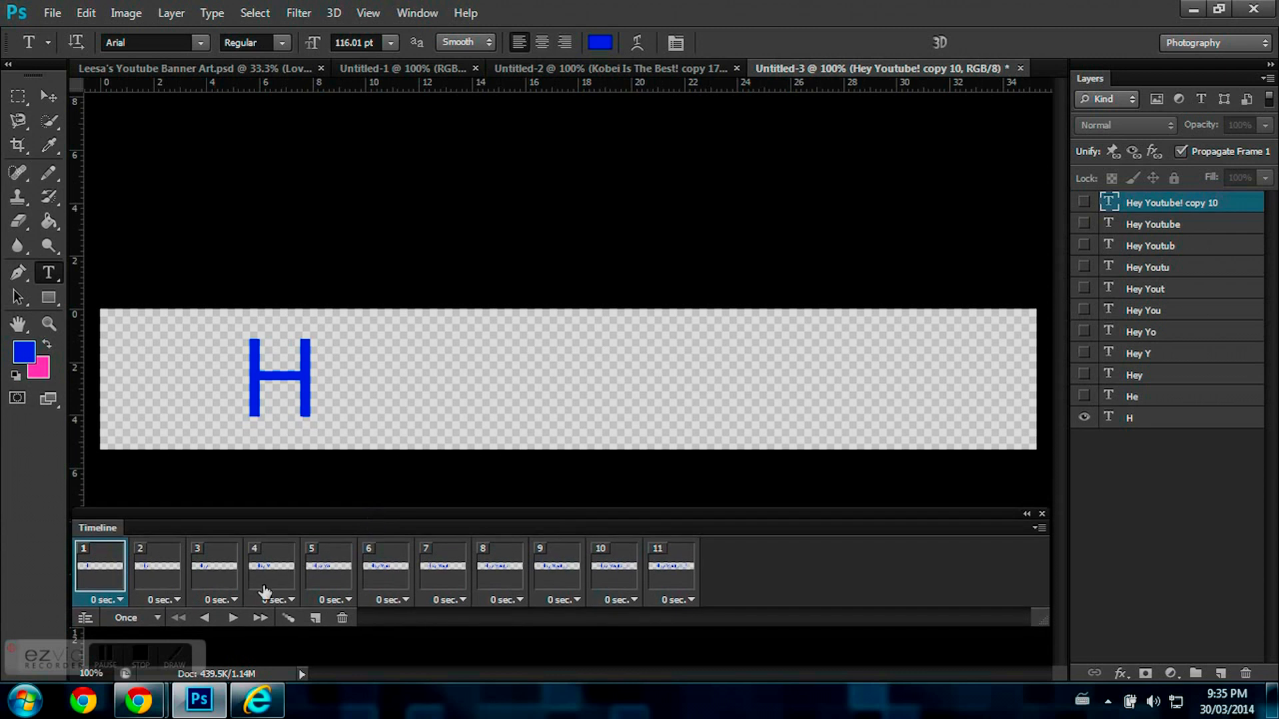
{"action": "left_click", "coordinate": [233, 619]}
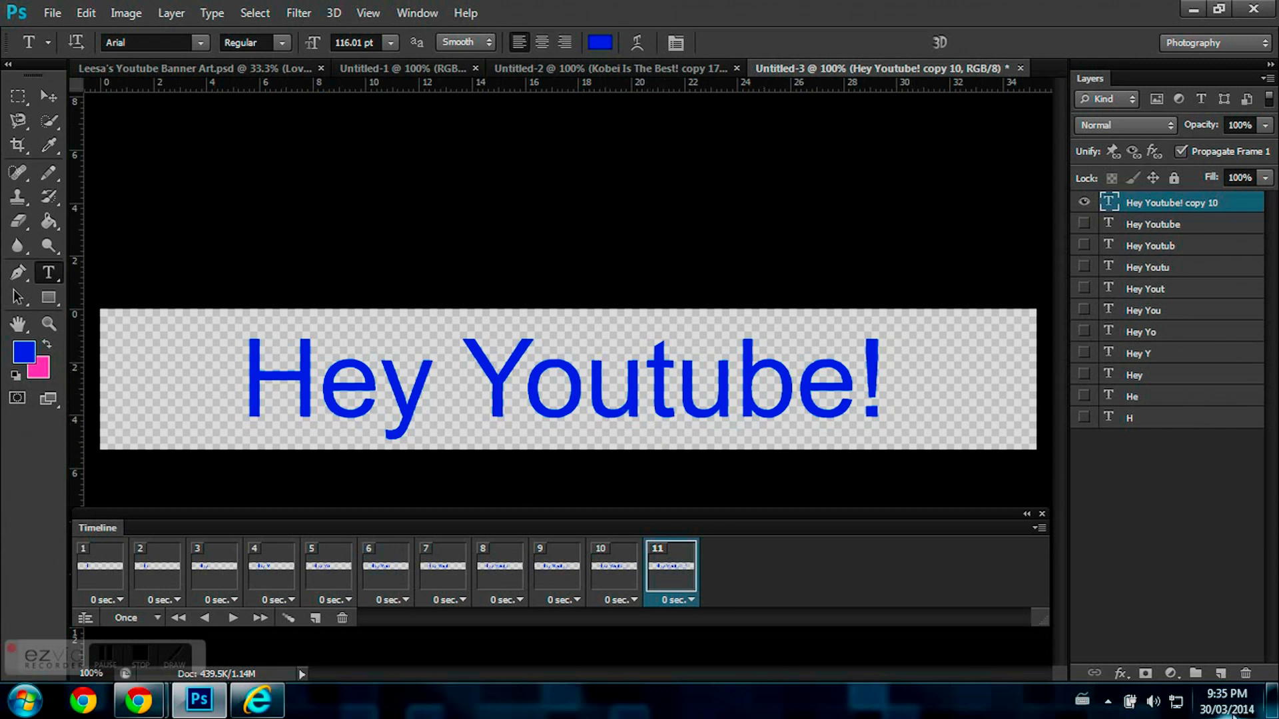
- Add three empty layers and duplicate copy 10 into Hey Youtube! copy 11
{"action": "left_click", "coordinate": [1223, 673]}
{"action": "left_click", "coordinate": [1223, 673]}
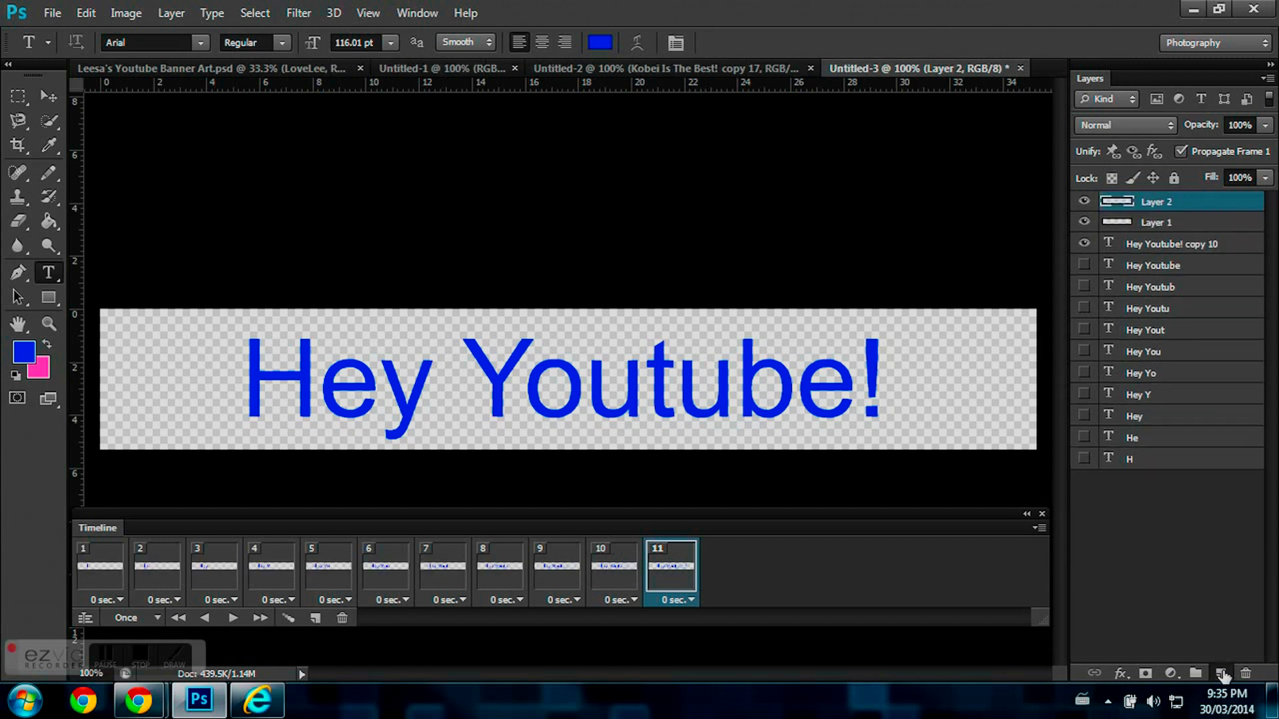
{"action": "left_click", "coordinate": [1222, 674]}
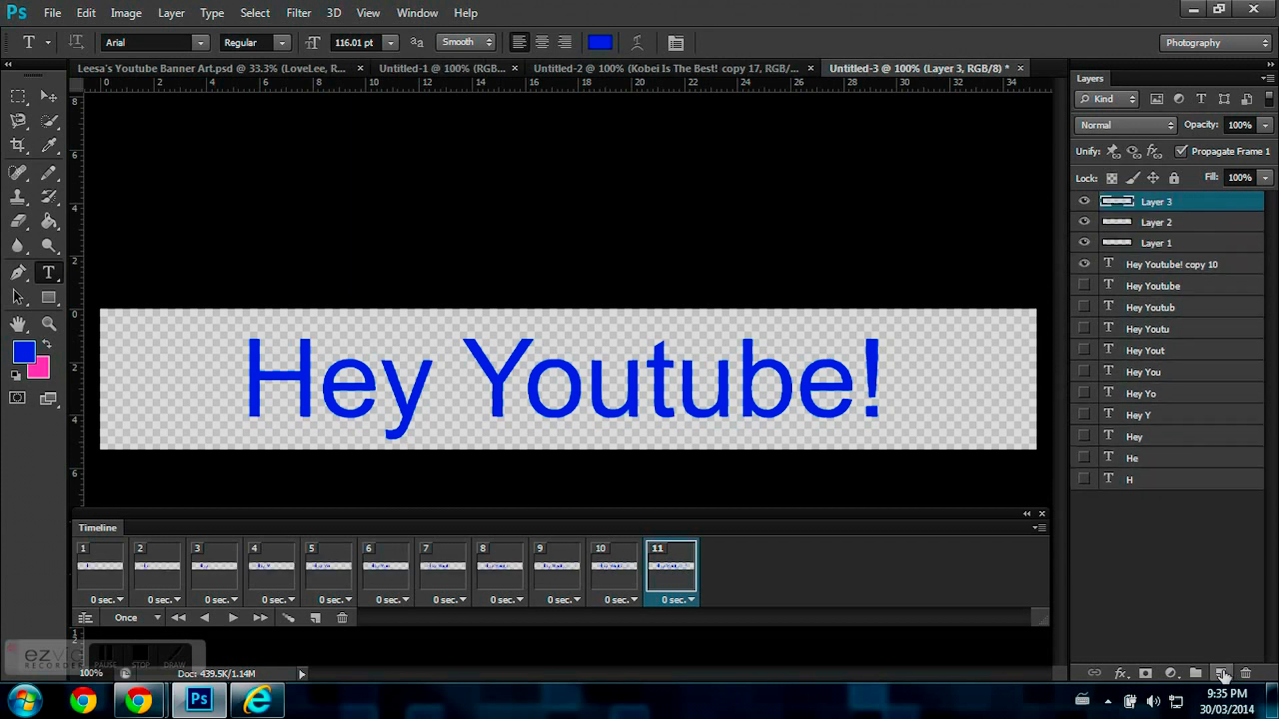
{"action": "left_click", "coordinate": [1147, 266]}
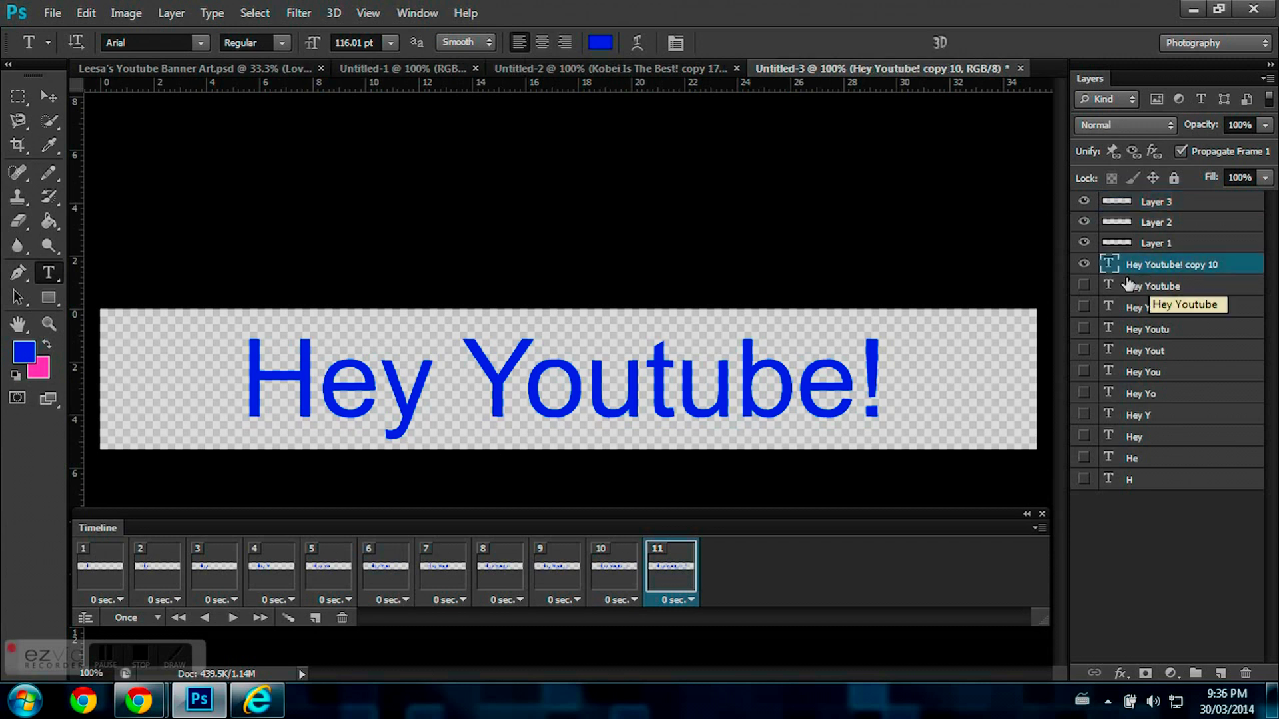
{"action": "right_click", "coordinate": [1176, 263]}
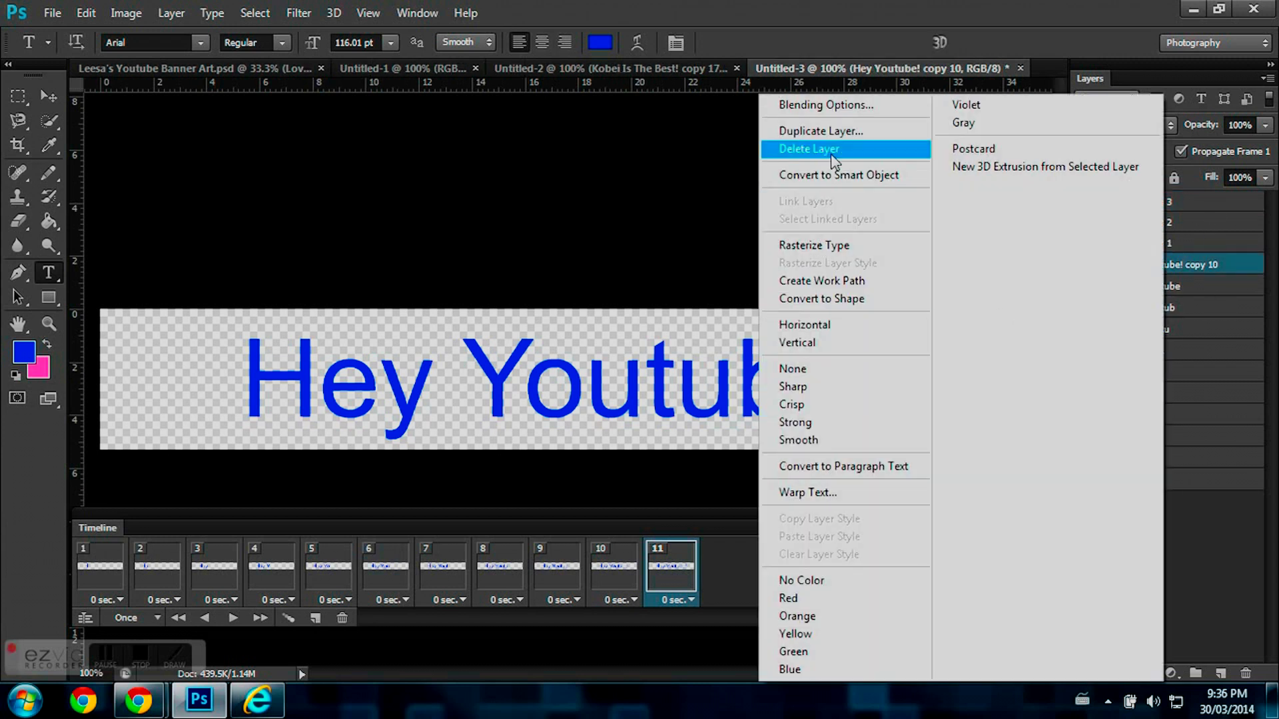
{"action": "left_click", "coordinate": [837, 137]}
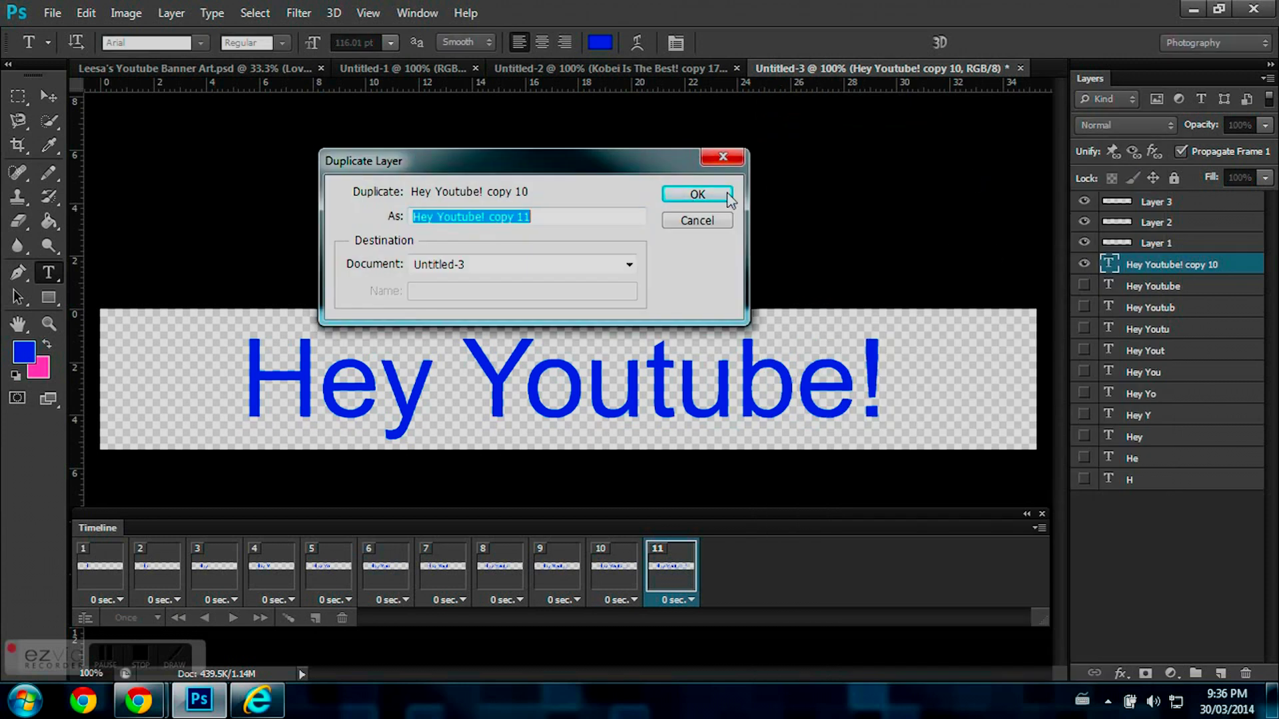
{"action": "left_click", "coordinate": [697, 195]}
- Duplicate the layer again to make Hey Youtube! copies 12 and 13
{"action": "right_click", "coordinate": [1233, 270]}
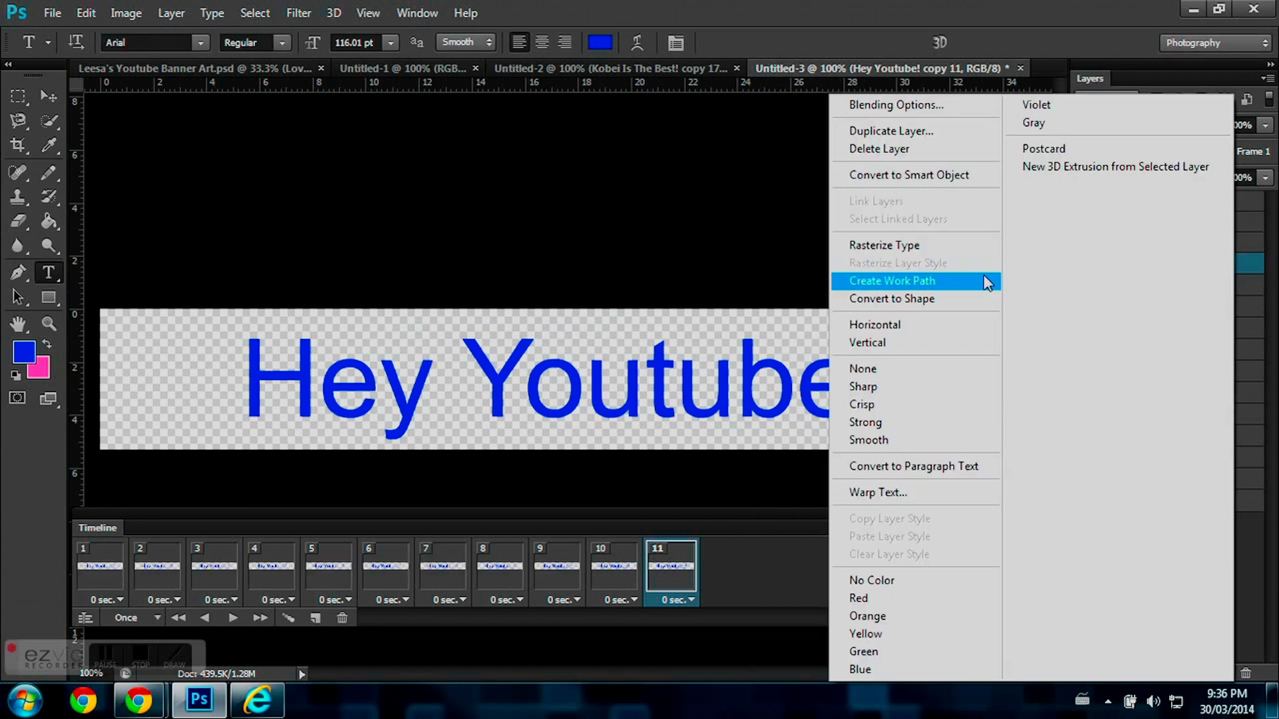
{"action": "left_click", "coordinate": [896, 131]}
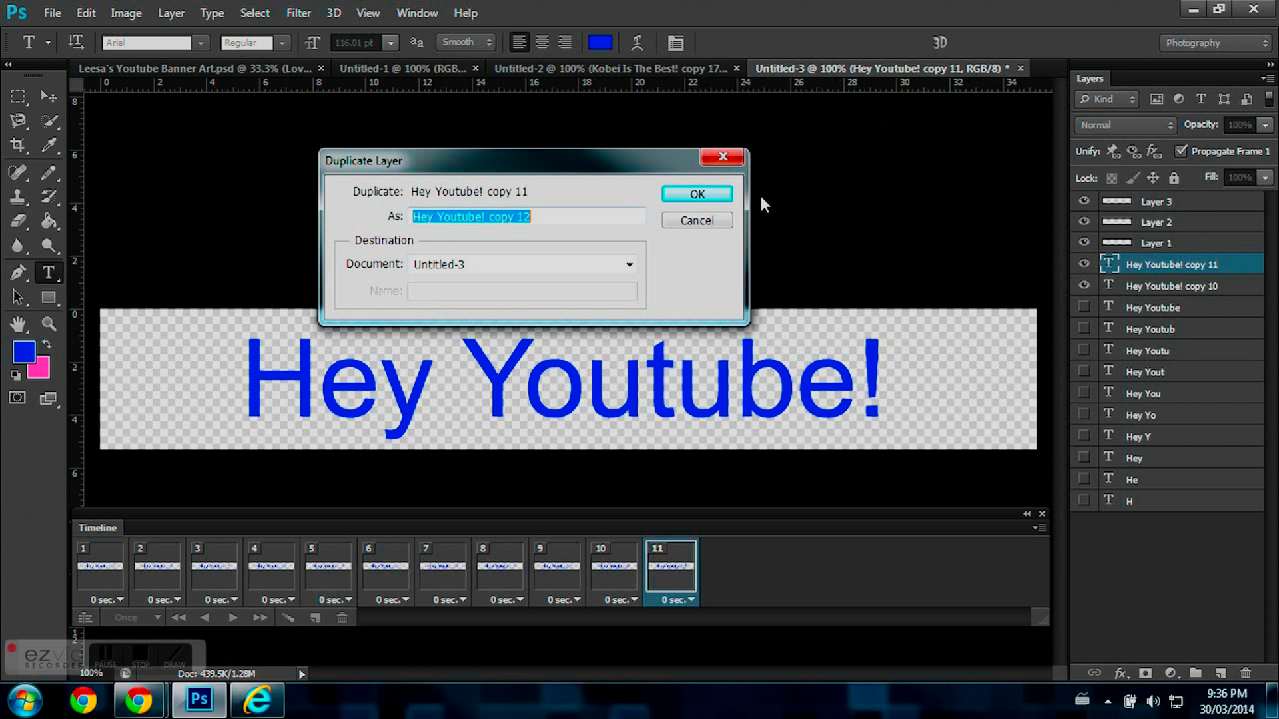
{"action": "left_click", "coordinate": [697, 194]}
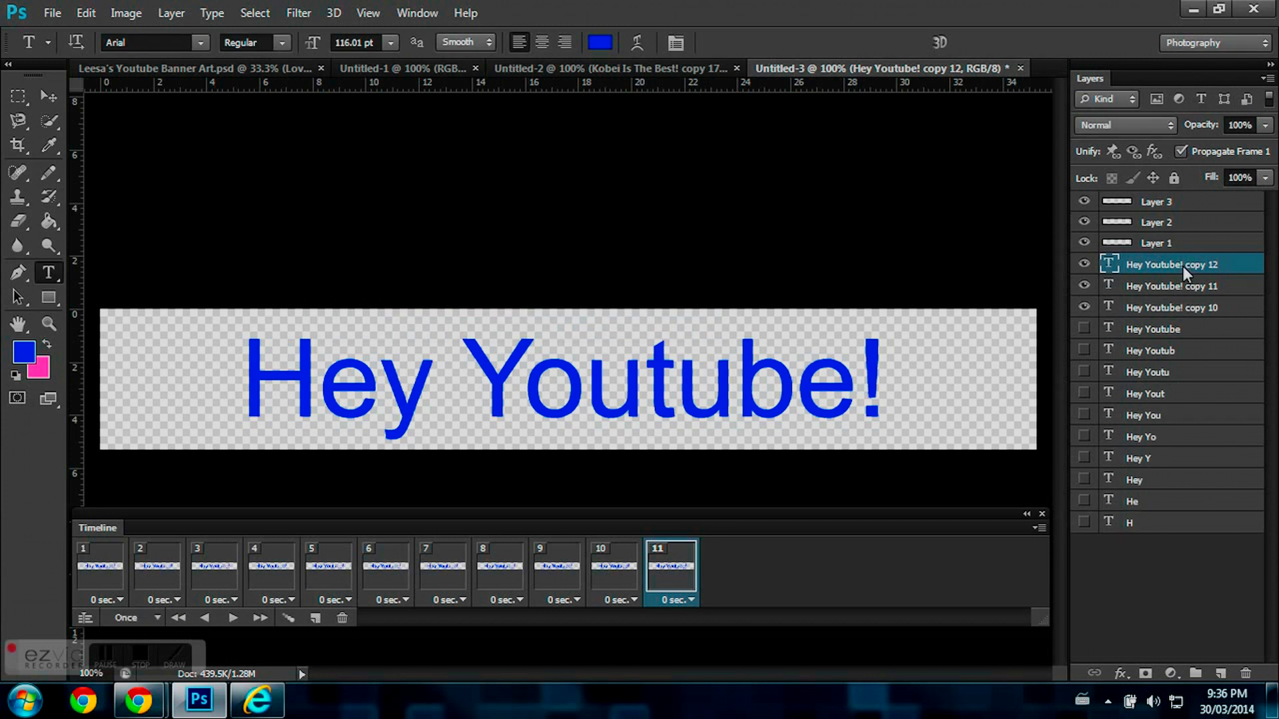
{"action": "right_click", "coordinate": [1182, 265]}
{"action": "left_click", "coordinate": [851, 131]}
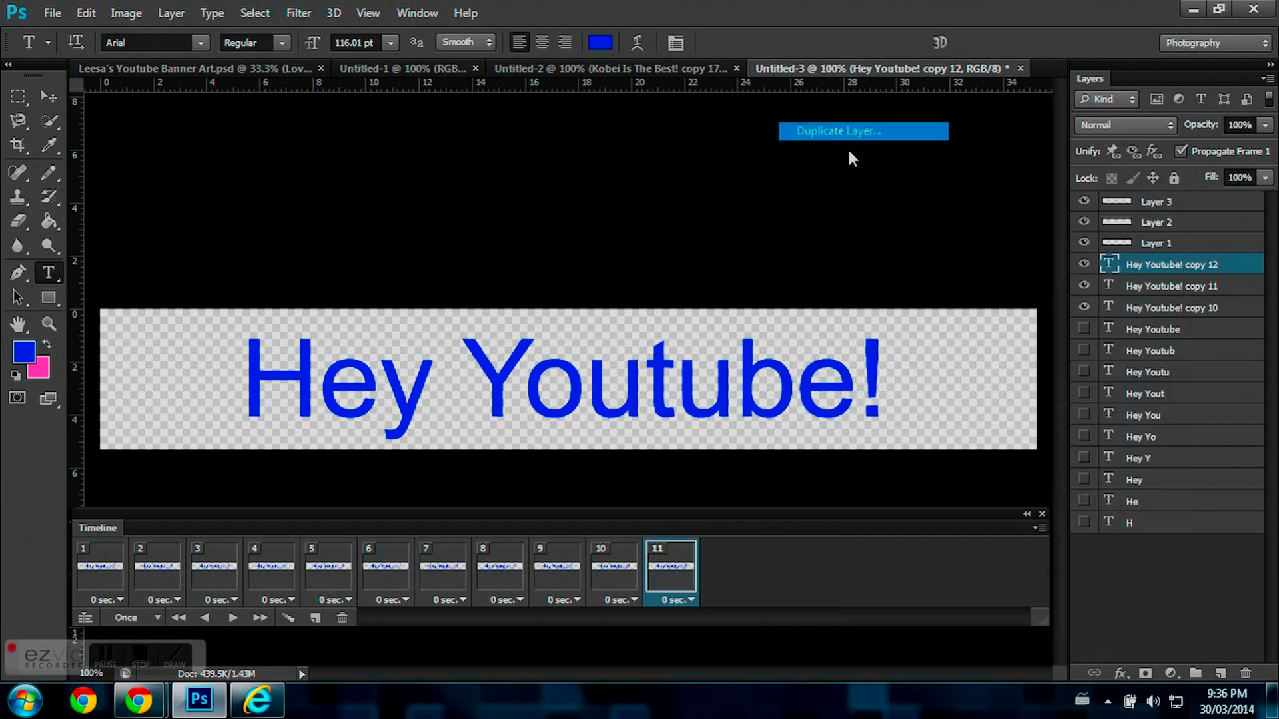
{"action": "left_click", "coordinate": [697, 195]}
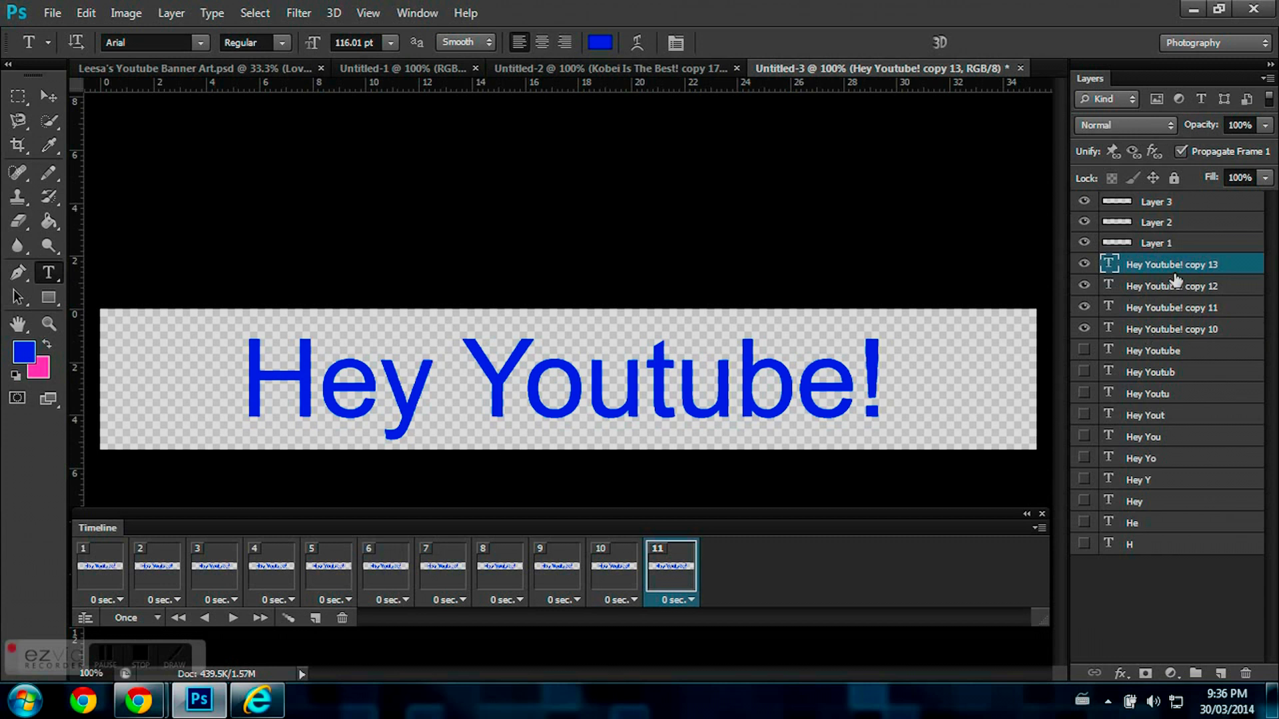
- Move copies 13, 12 and 11 above Layers 3, 2 and 1 respectively
{"action": "left_click_drag", "start_coordinate": [1176, 279], "coordinate": [1172, 197]}
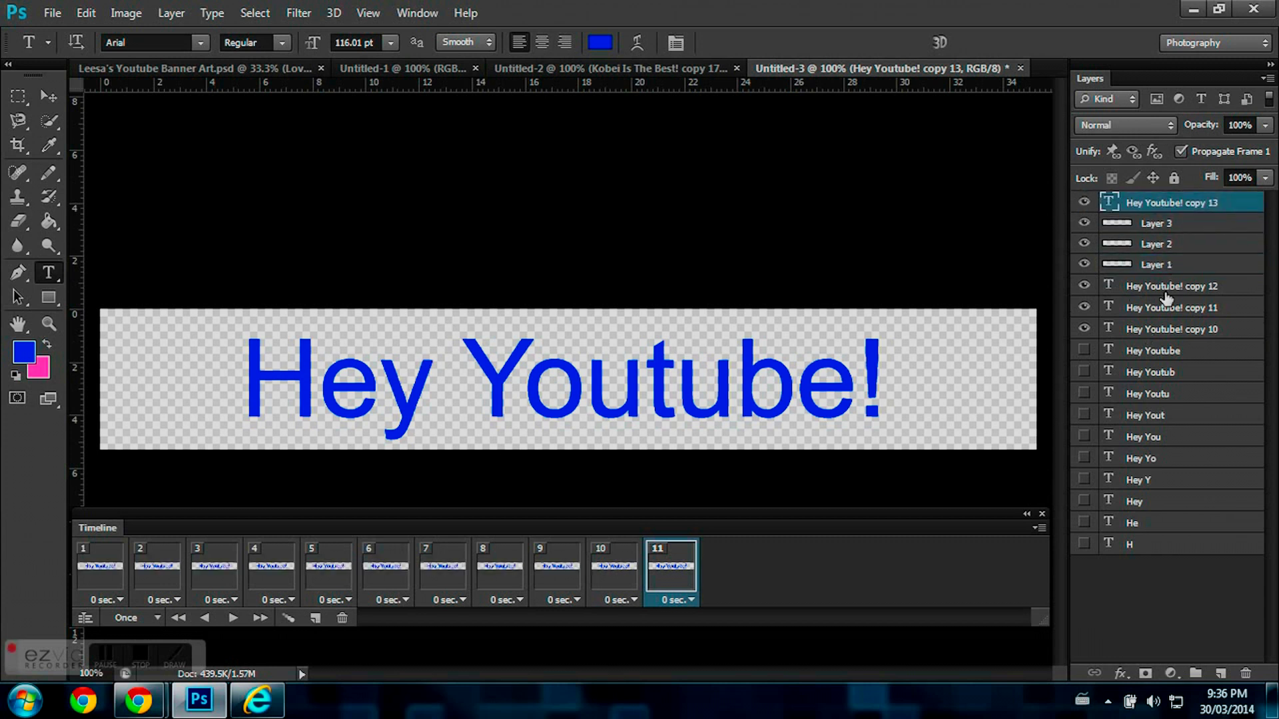
{"action": "left_click_drag", "start_coordinate": [1166, 295], "coordinate": [1169, 252]}
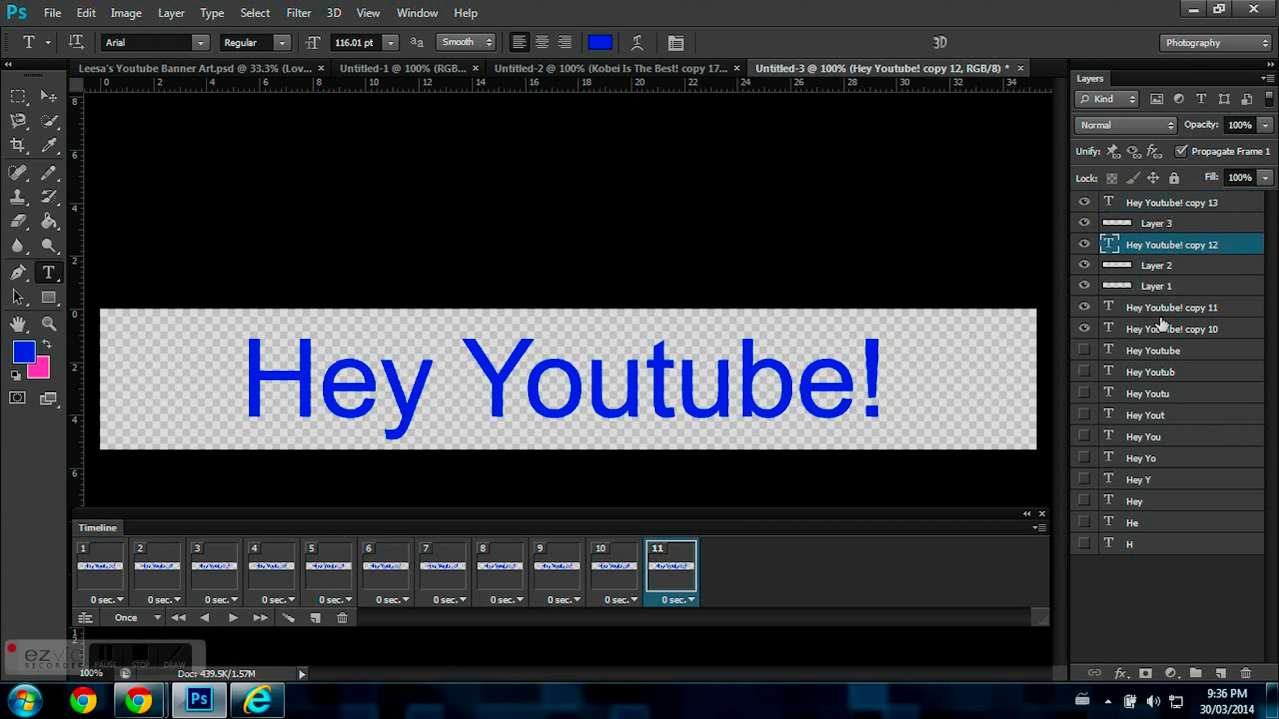
{"action": "left_click_drag", "start_coordinate": [1163, 317], "coordinate": [1159, 277]}
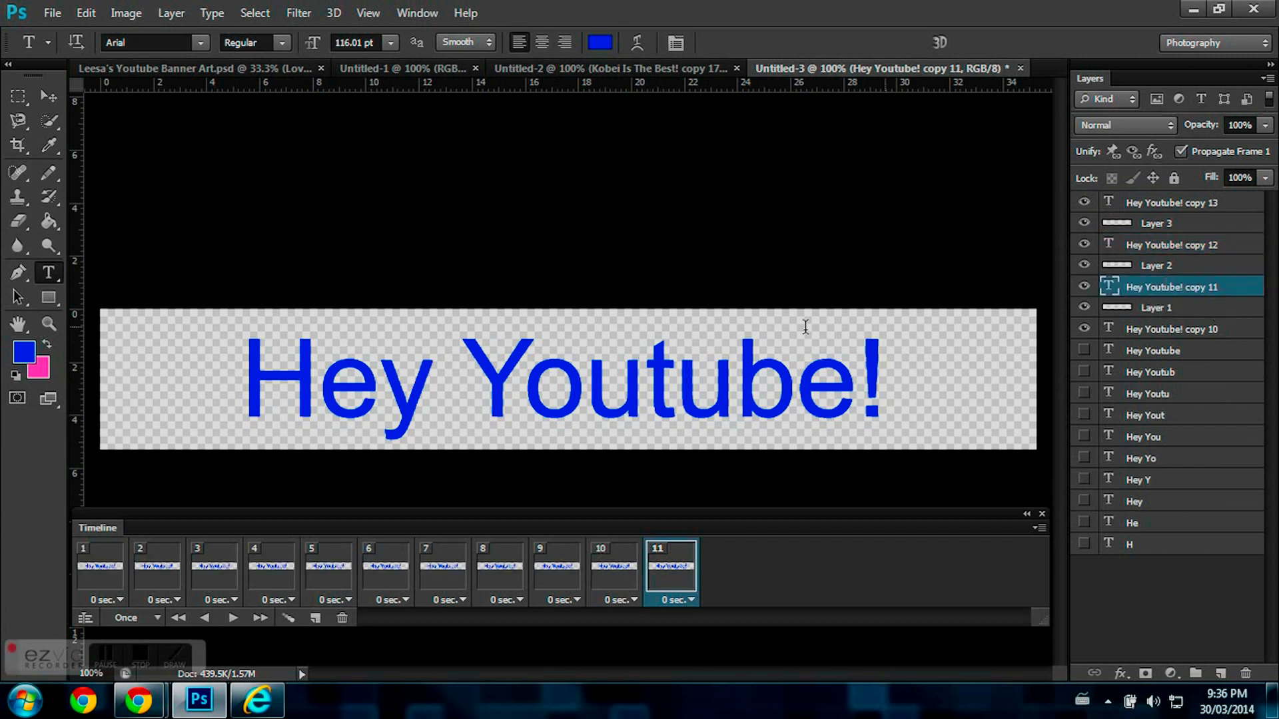
- Delete all frames but frame 1, rebuild 17 frames from the layers, and play them
{"action": "mouse_move", "coordinate": [20, 553]}
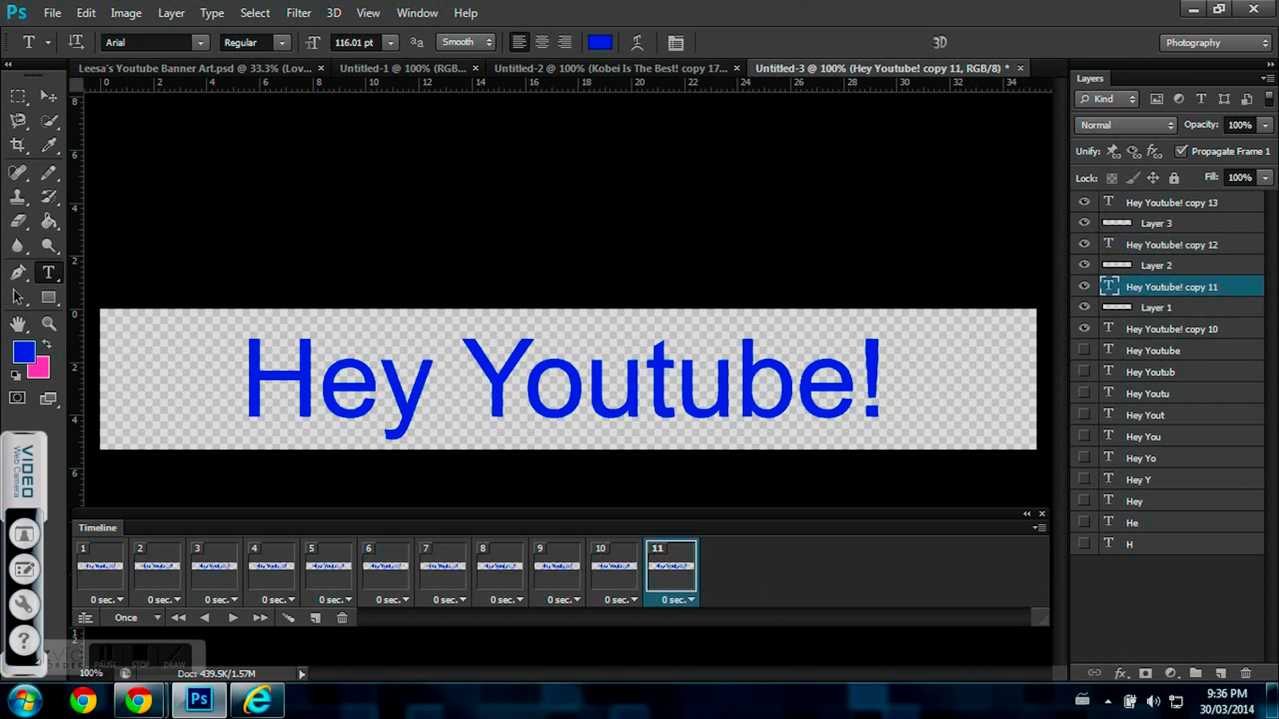
{"action": "left_click", "coordinate": [92, 577]}
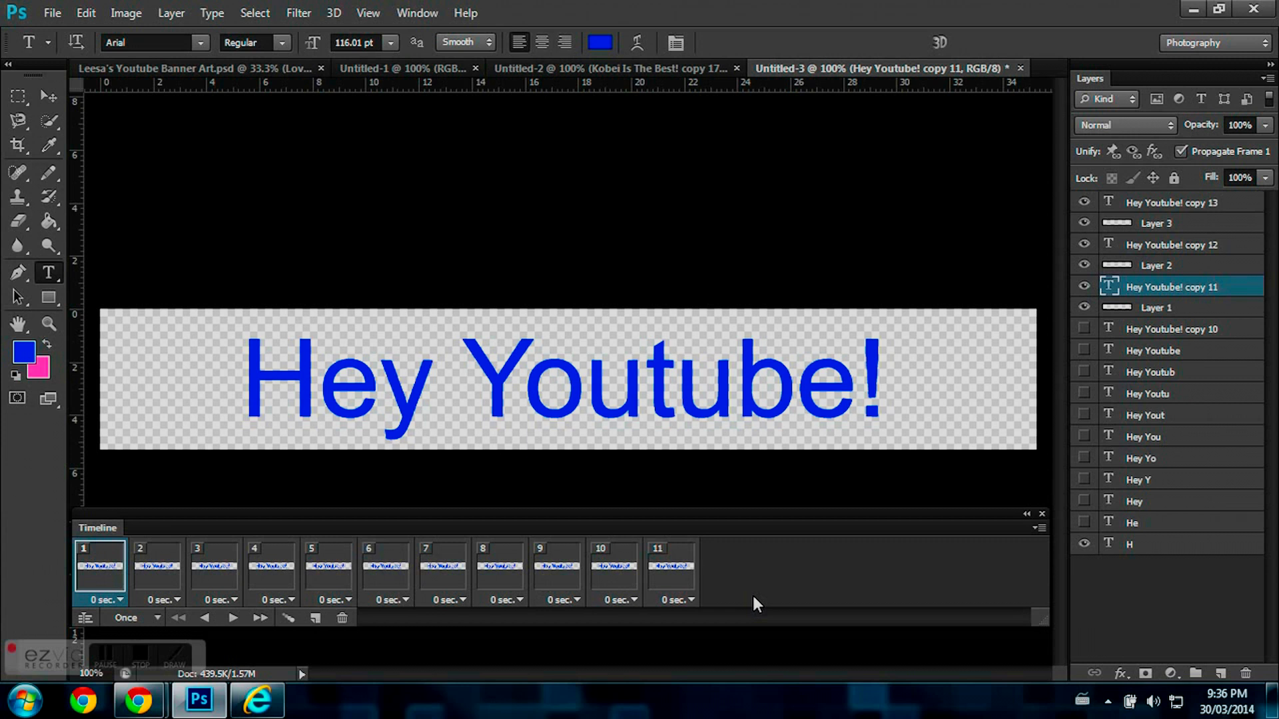
{"action": "left_click", "coordinate": [666, 573], "text": "shift"}
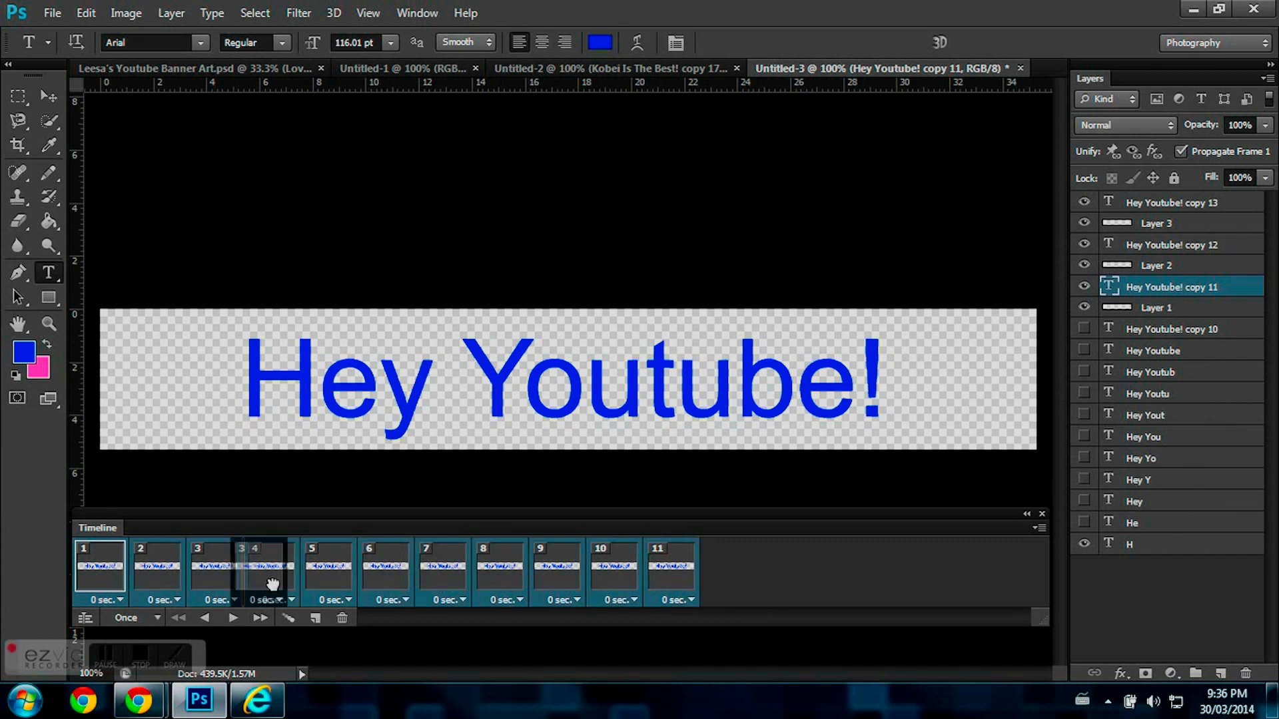
{"action": "left_click", "coordinate": [342, 617]}
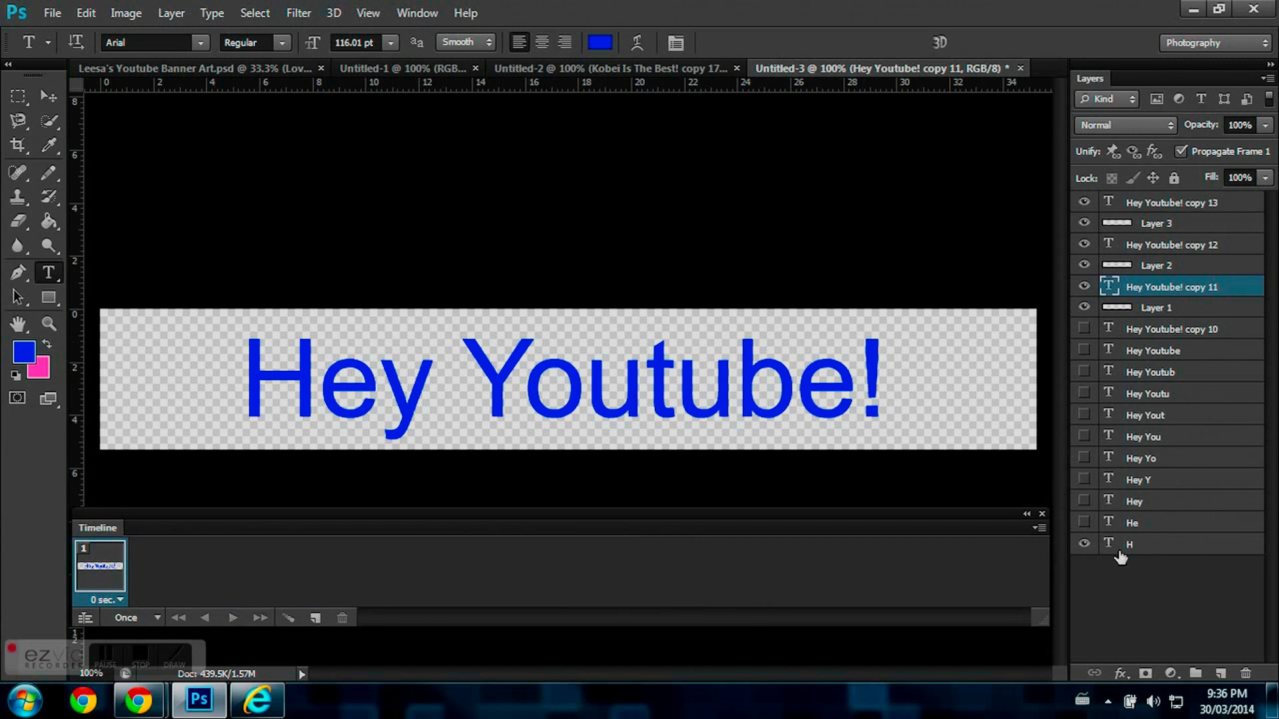
{"action": "left_click", "coordinate": [1040, 529]}
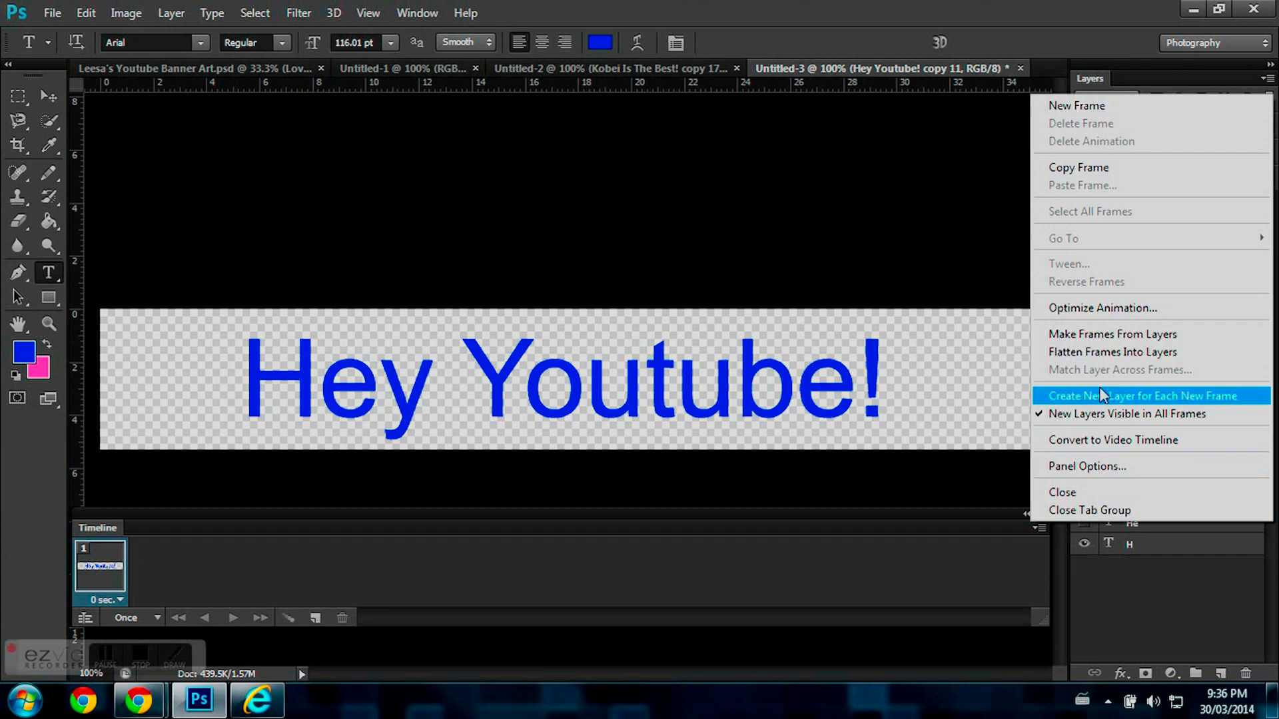
{"action": "left_click", "coordinate": [1141, 340]}
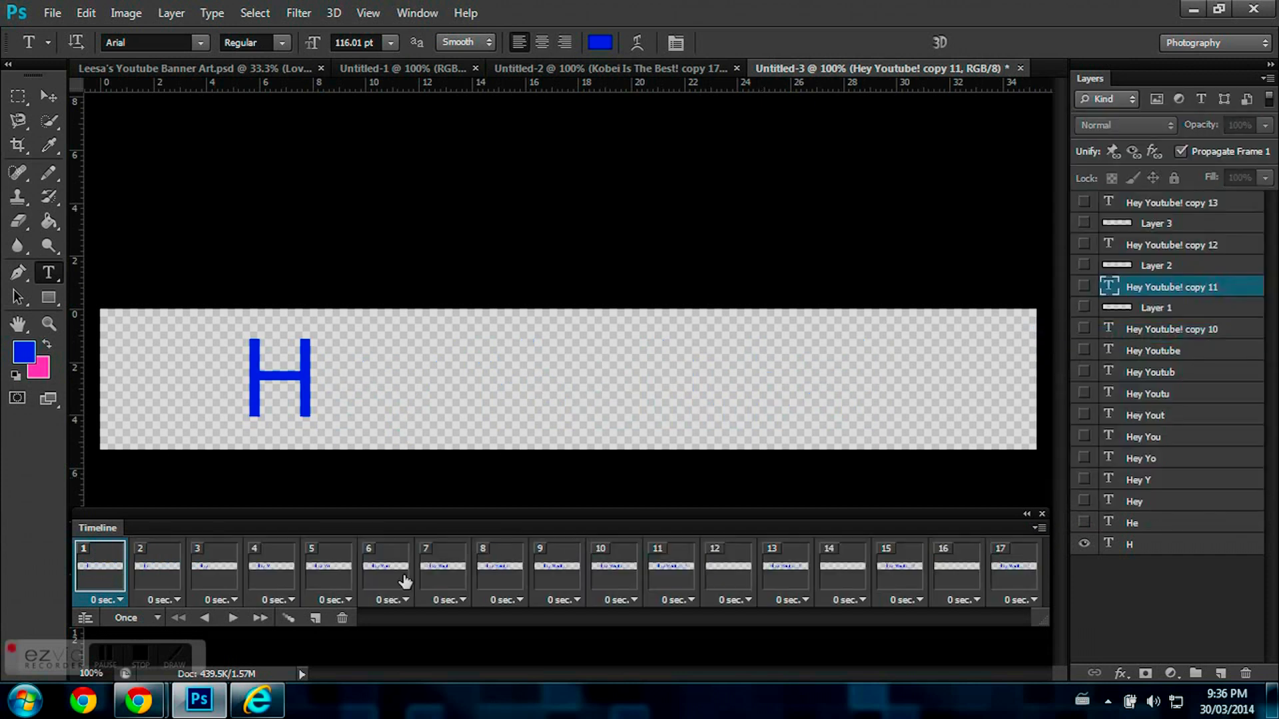
{"action": "left_click", "coordinate": [232, 619]}
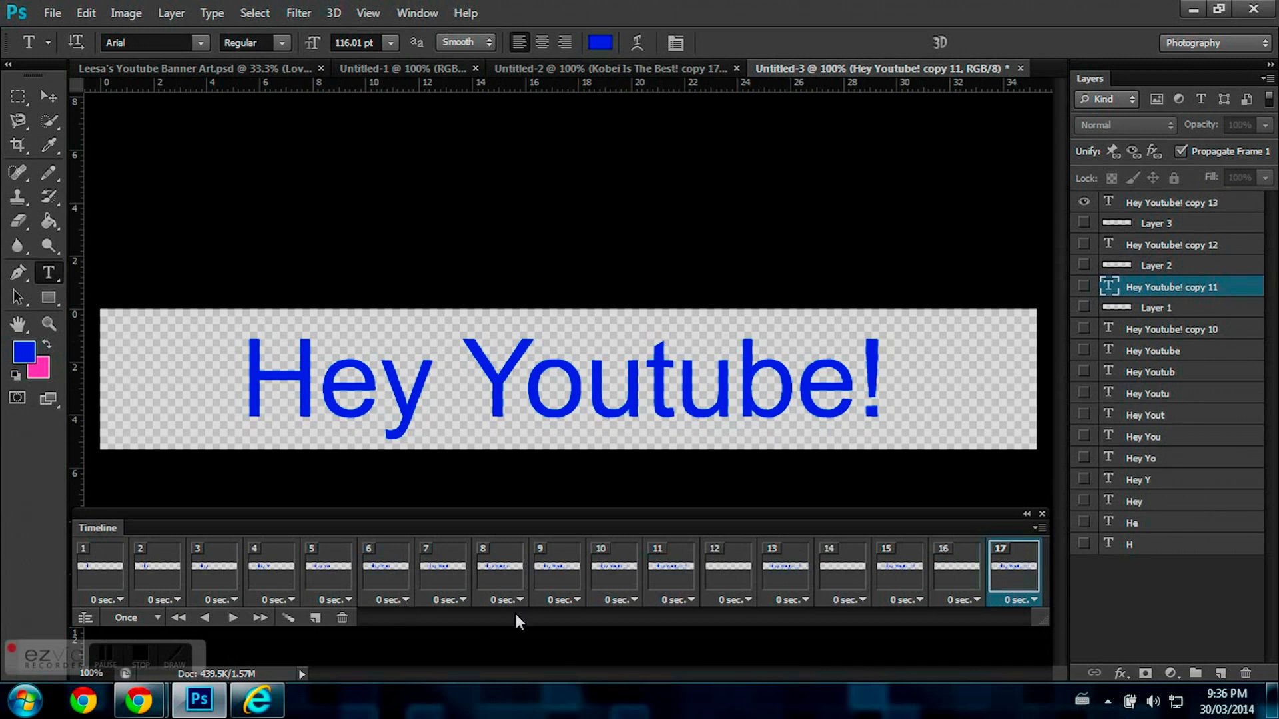
- Change the loop setting from Once to Forever and preview the playback
{"action": "left_click", "coordinate": [149, 624]}
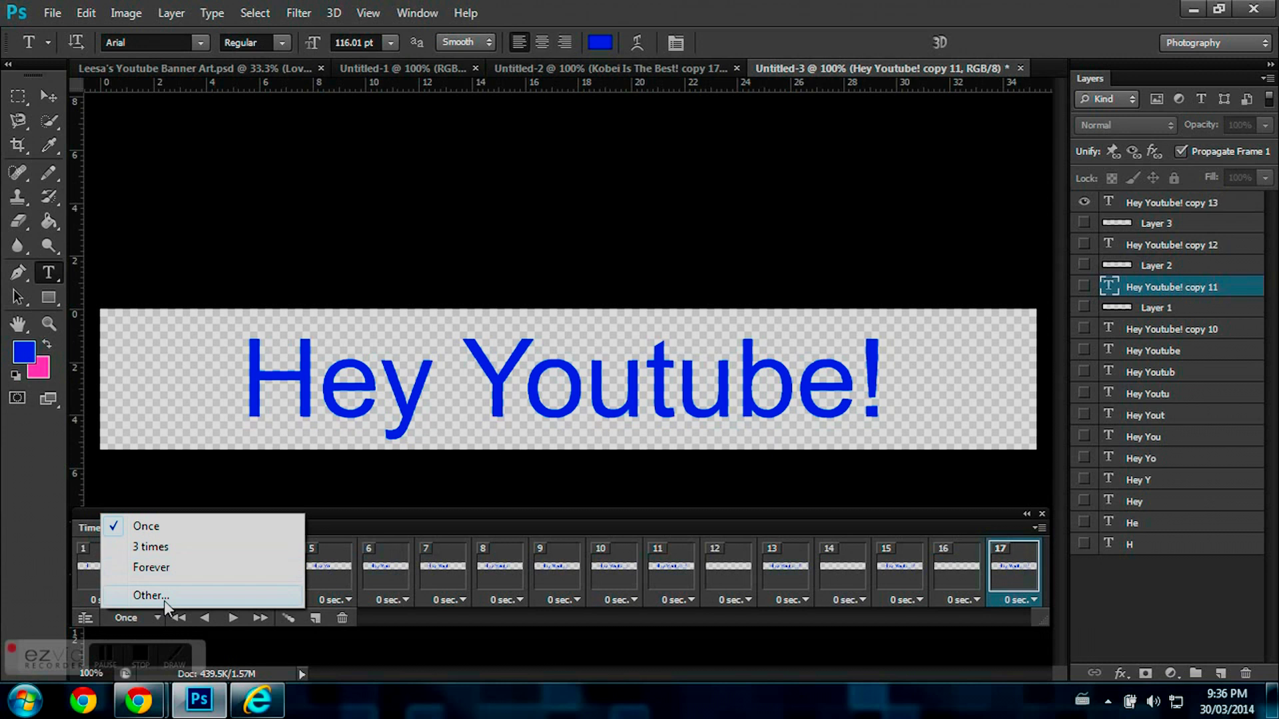
{"action": "left_click", "coordinate": [170, 568]}
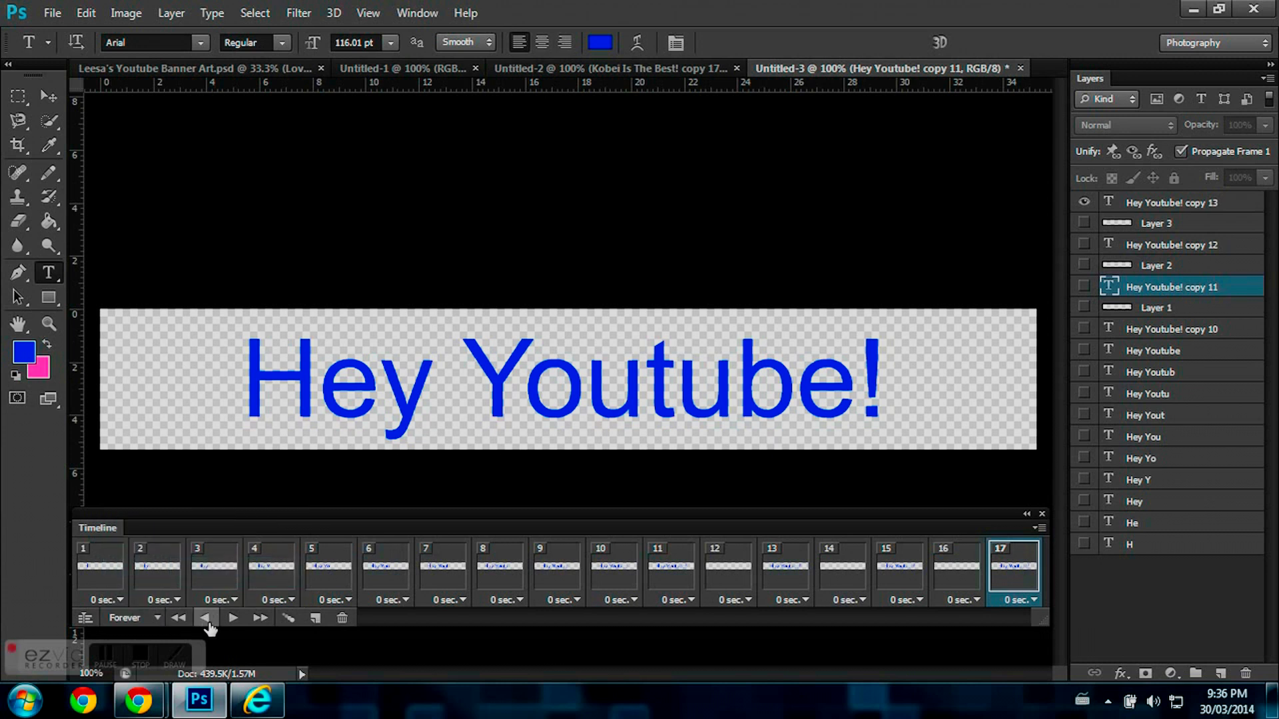
{"action": "left_click", "coordinate": [233, 618]}
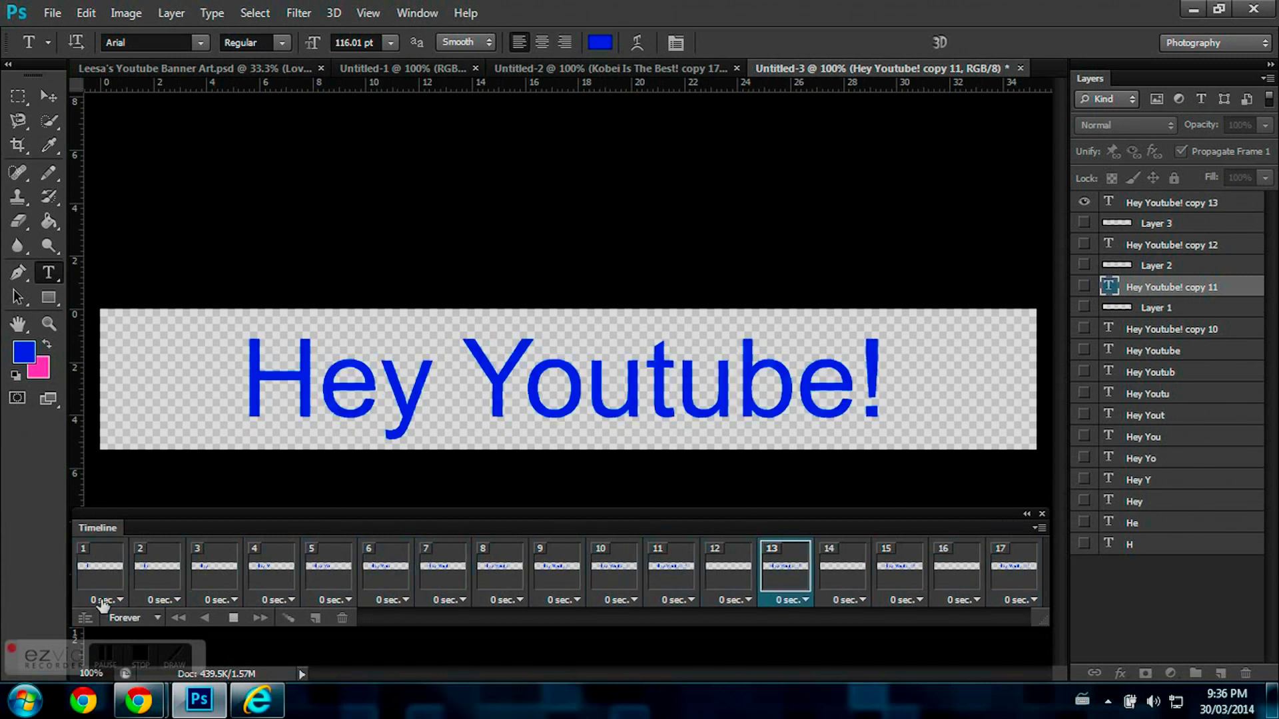
{"action": "left_click", "coordinate": [232, 617]}
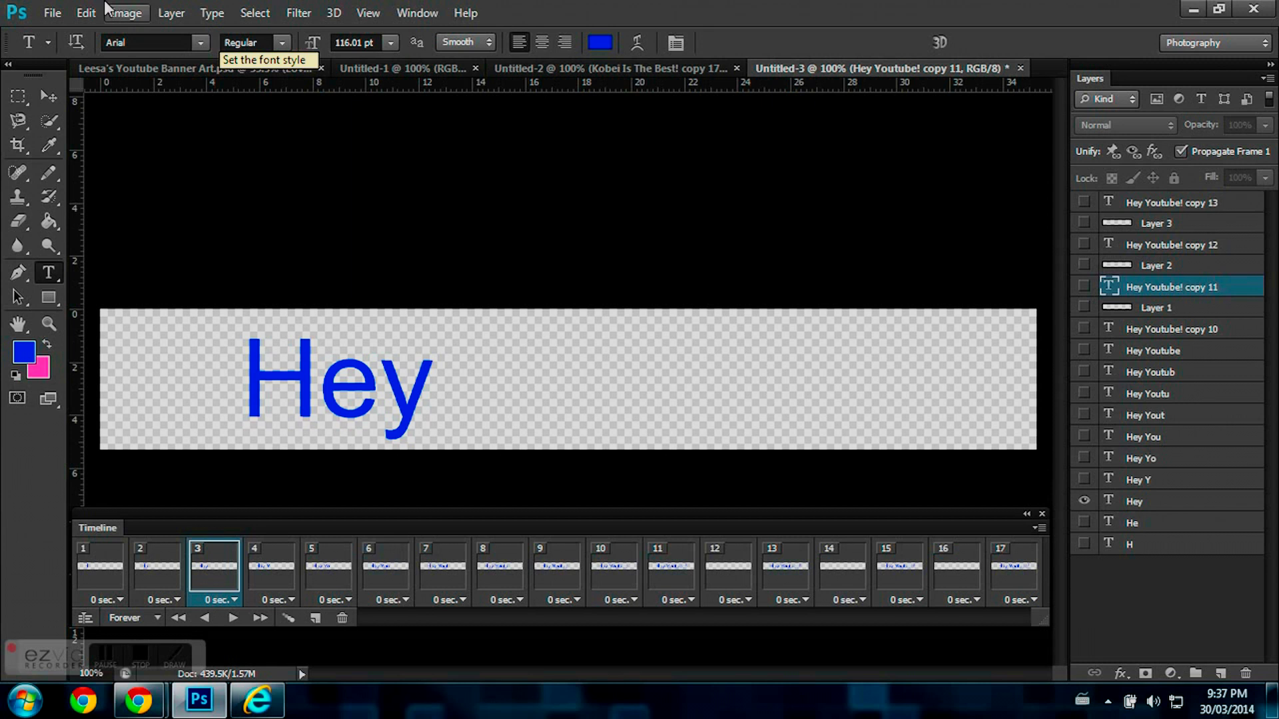
{"action": "left_click", "coordinate": [63, 12]}
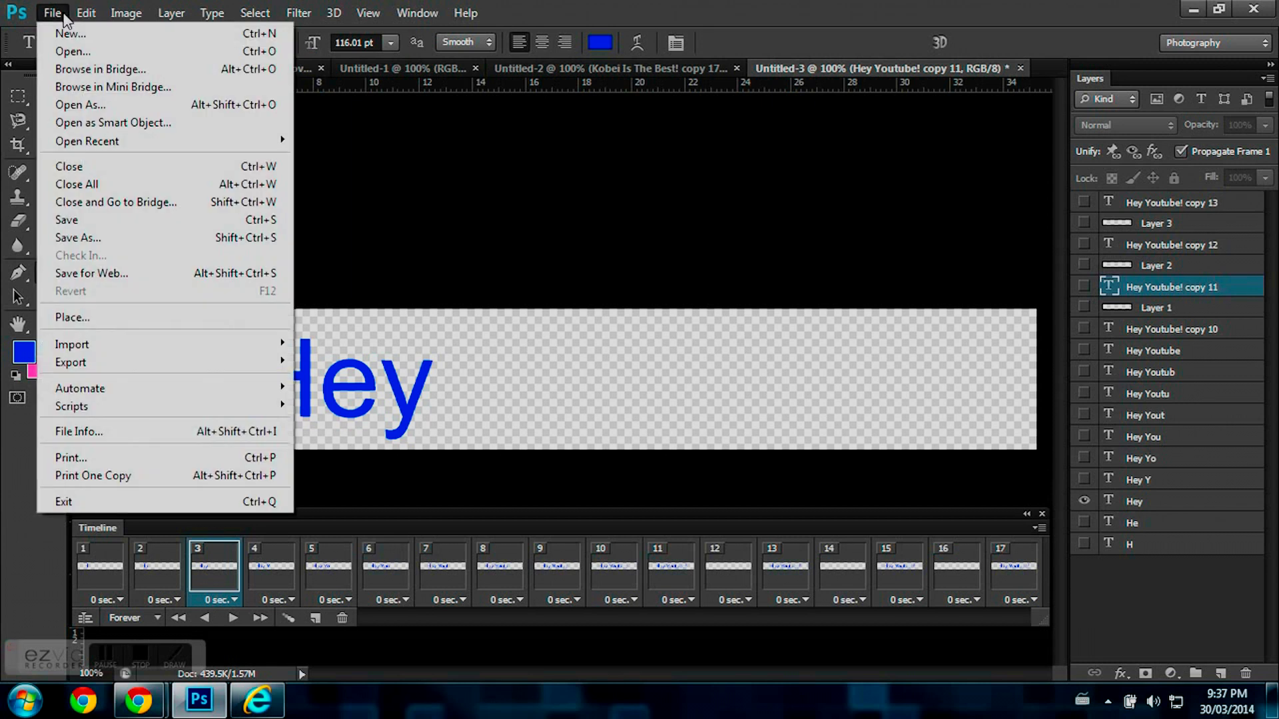
- Save for Web as a GIF named Untitled-3.gif on the Desktop
{"action": "left_click", "coordinate": [138, 273]}
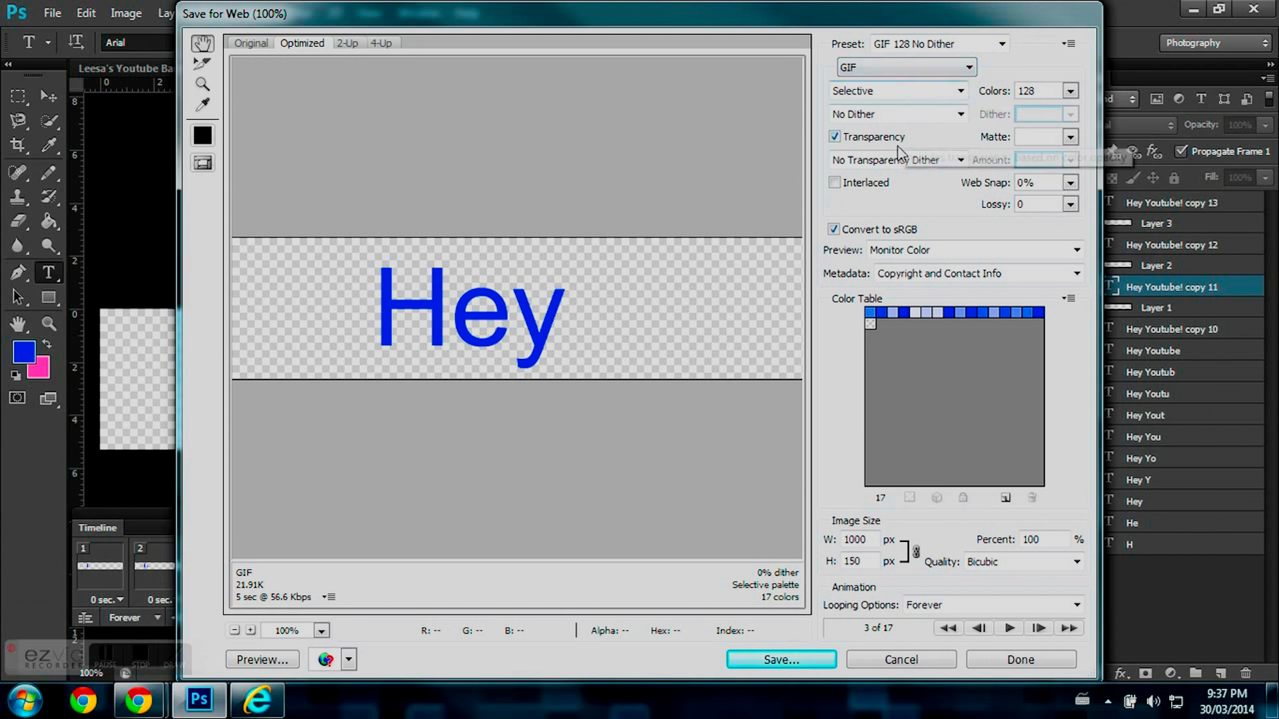
{"action": "left_click", "coordinate": [783, 658]}
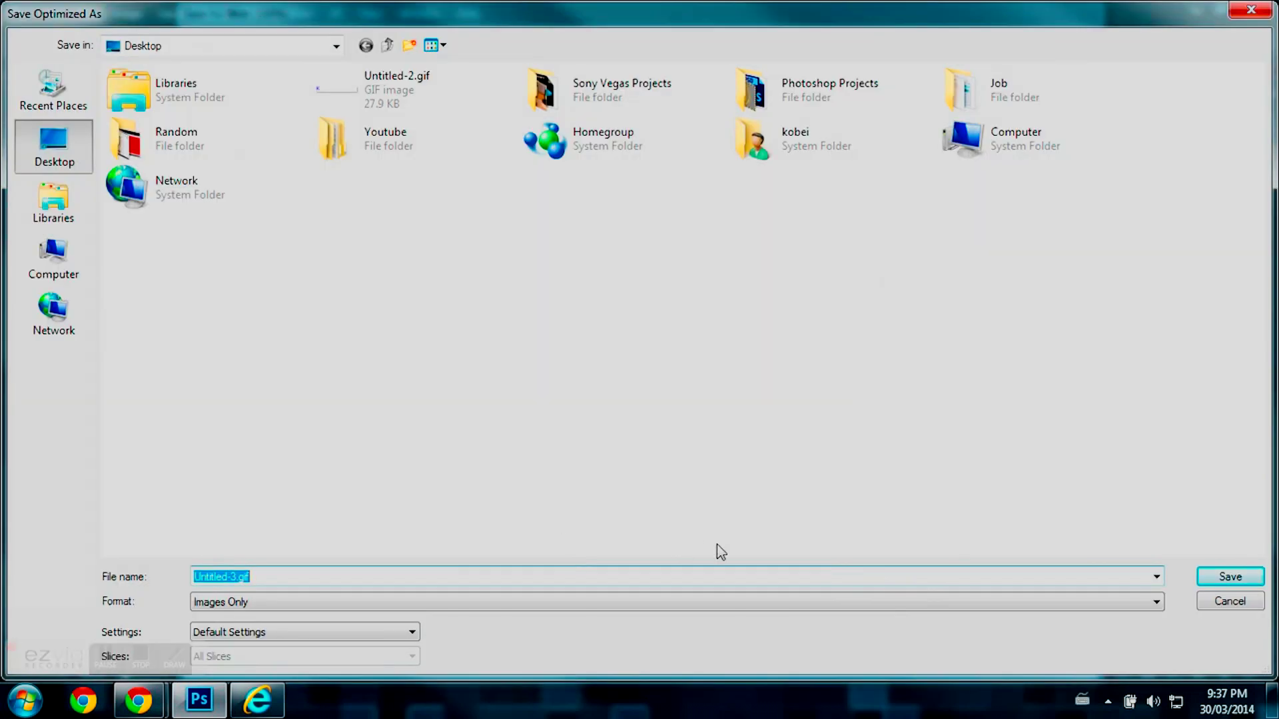
{"action": "type", "text": "you"}
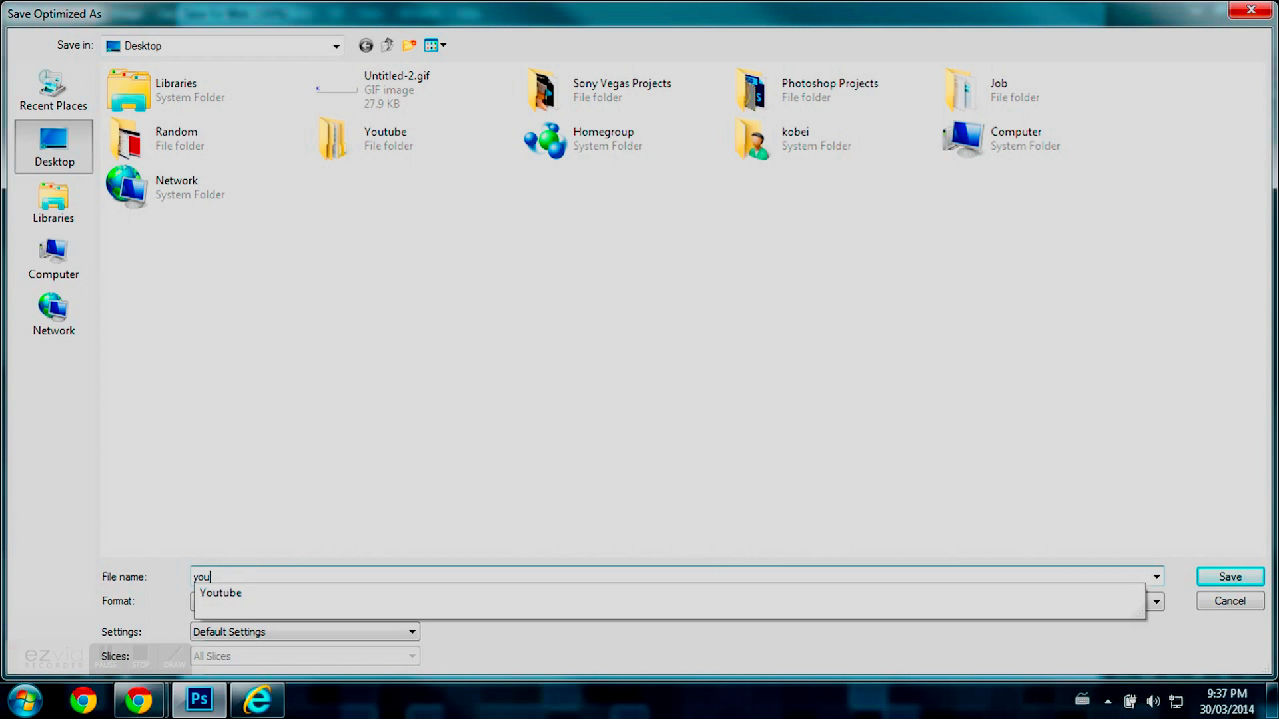
{"action": "type", "text": "tube"}
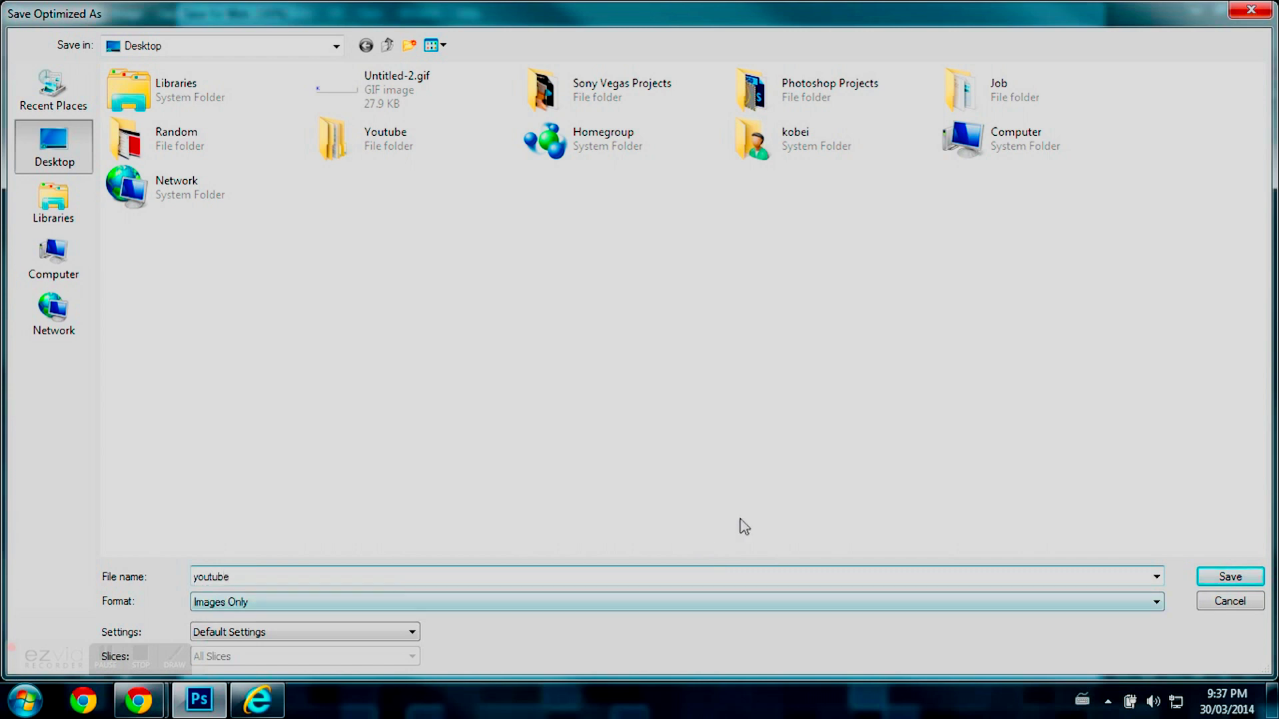
{"action": "left_click", "coordinate": [1239, 578]}
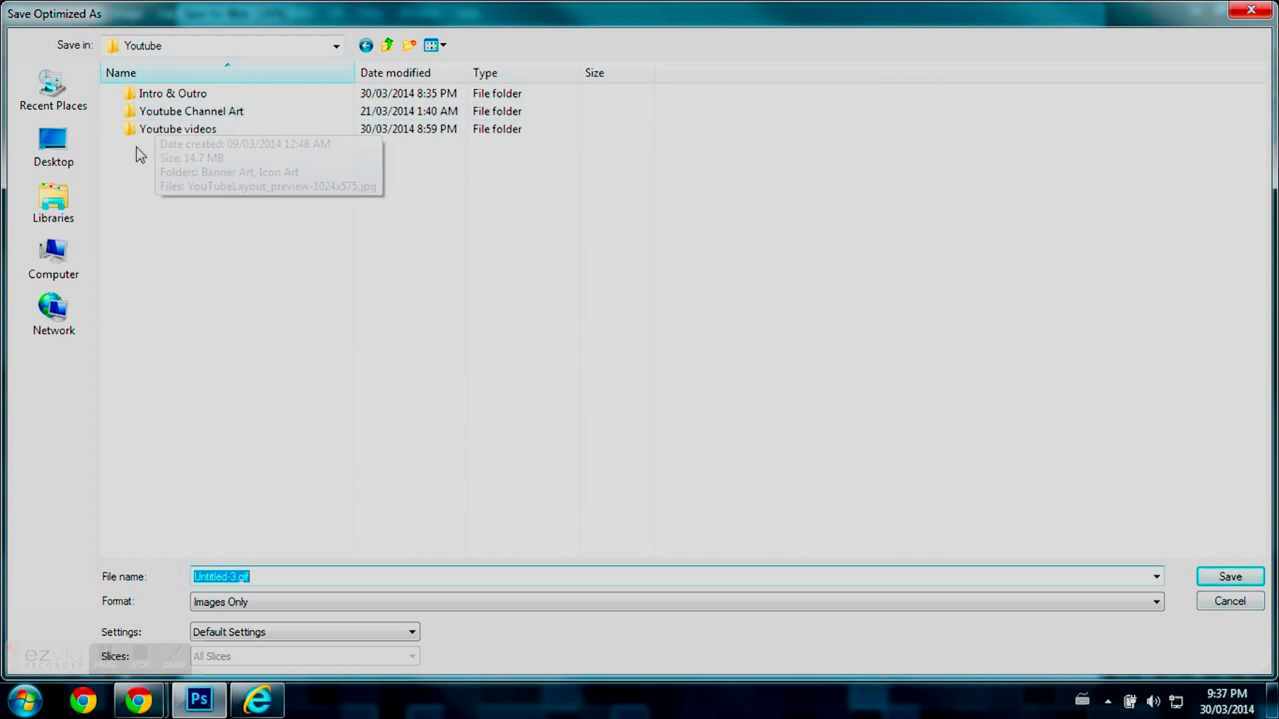
{"action": "left_click", "coordinate": [53, 146]}
{"action": "left_click", "coordinate": [1225, 579]}
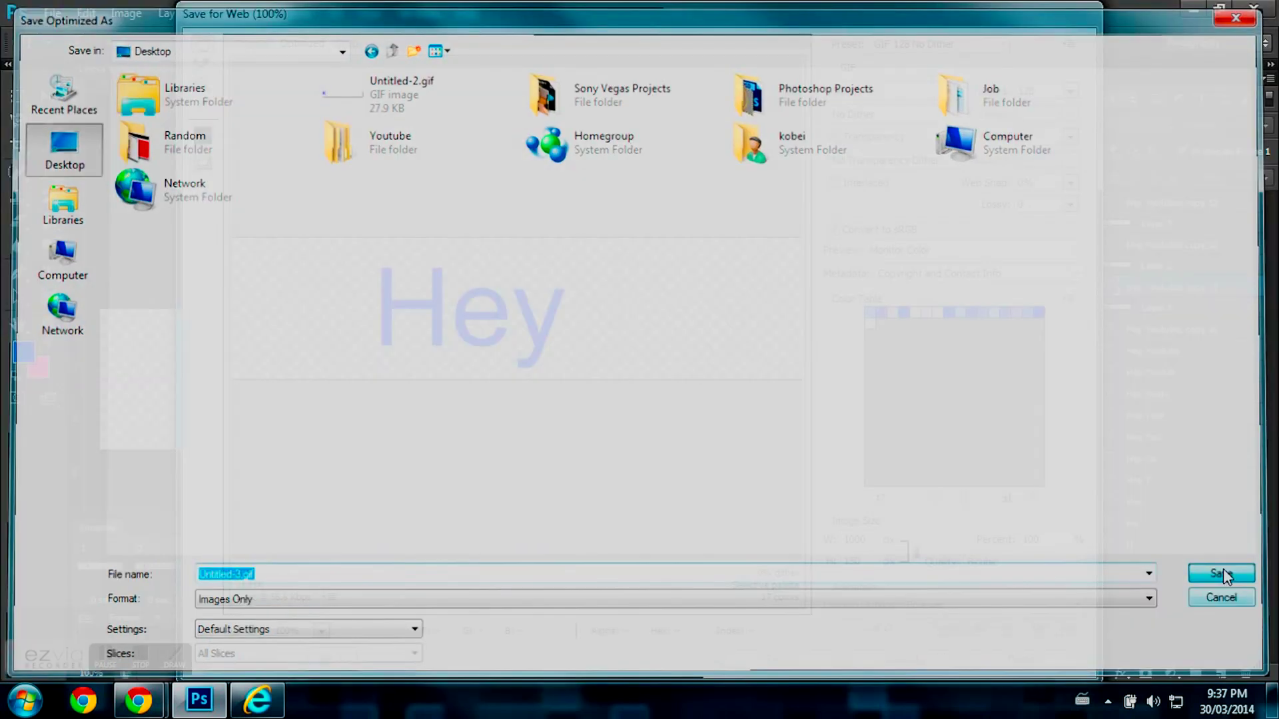
{"action": "left_click", "coordinate": [1269, 700]}
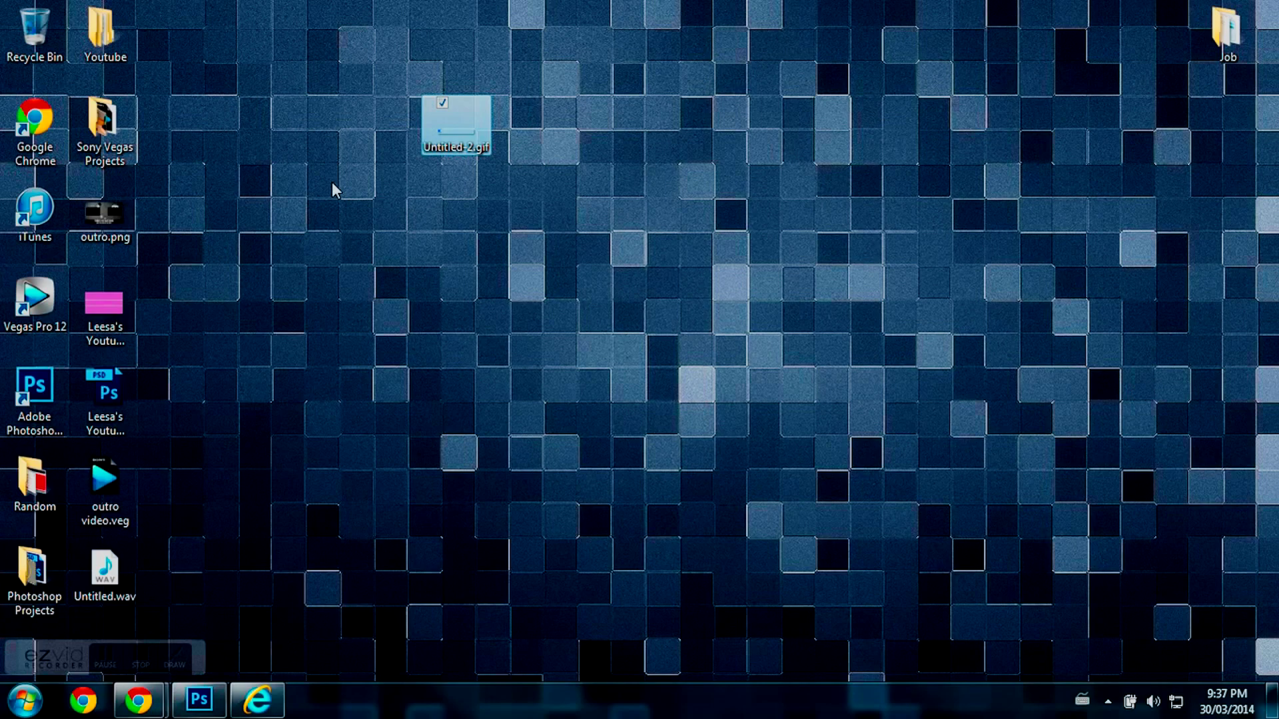
- Refresh the desktop, center the 22.9 KB Untitled-3.gif and view it in Internet Explorer
{"action": "right_click", "coordinate": [401, 378]}
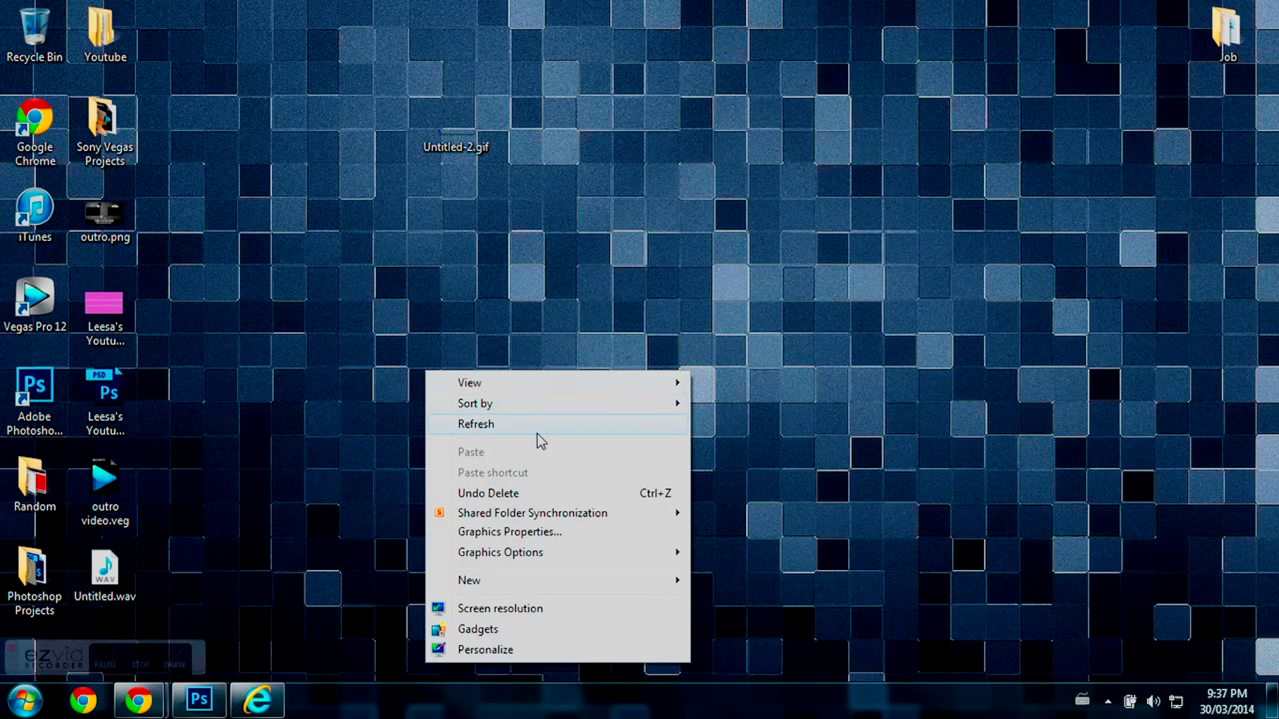
{"action": "left_click", "coordinate": [537, 430]}
{"action": "left_click_drag", "start_coordinate": [166, 37], "coordinate": [687, 441]}
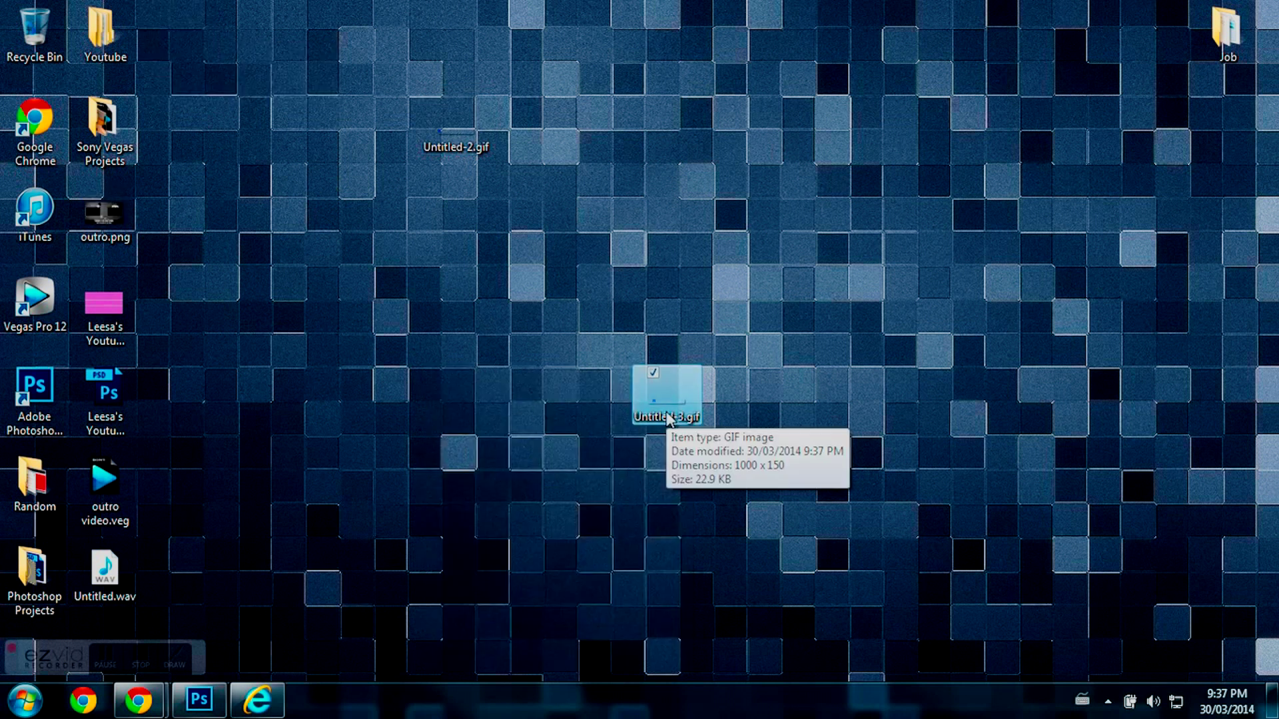
{"action": "double_click", "coordinate": [667, 418]}
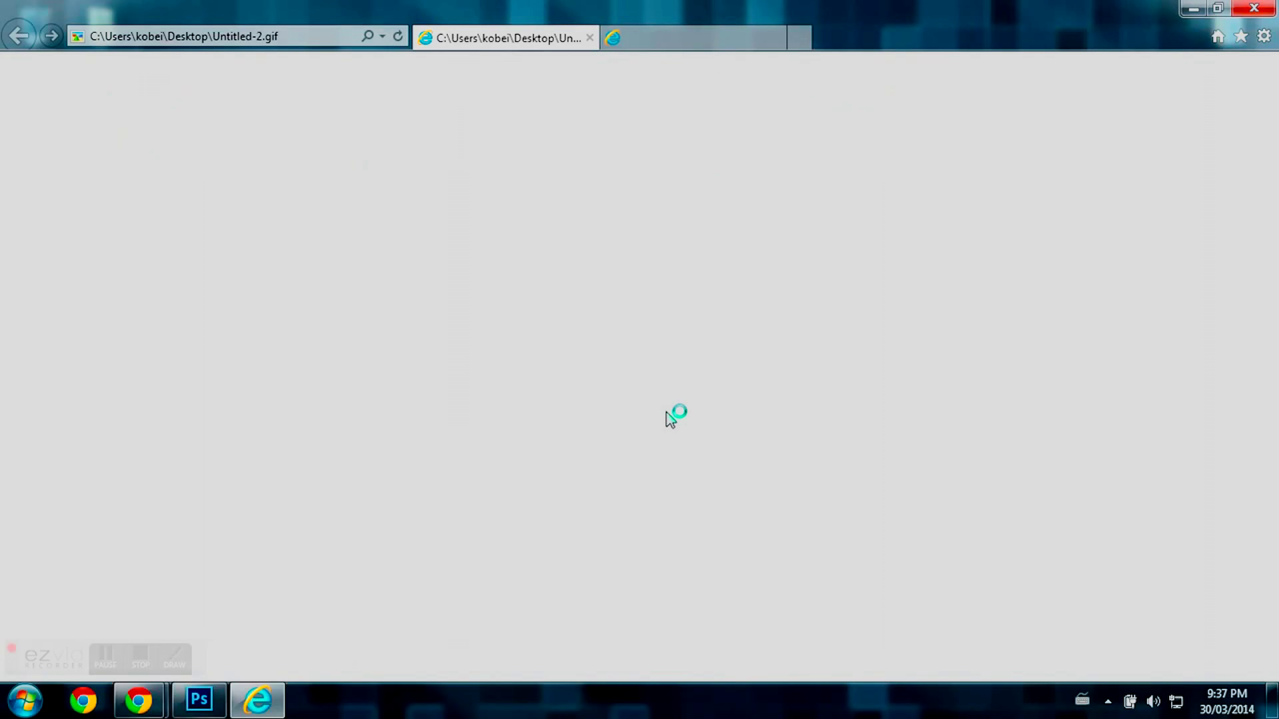